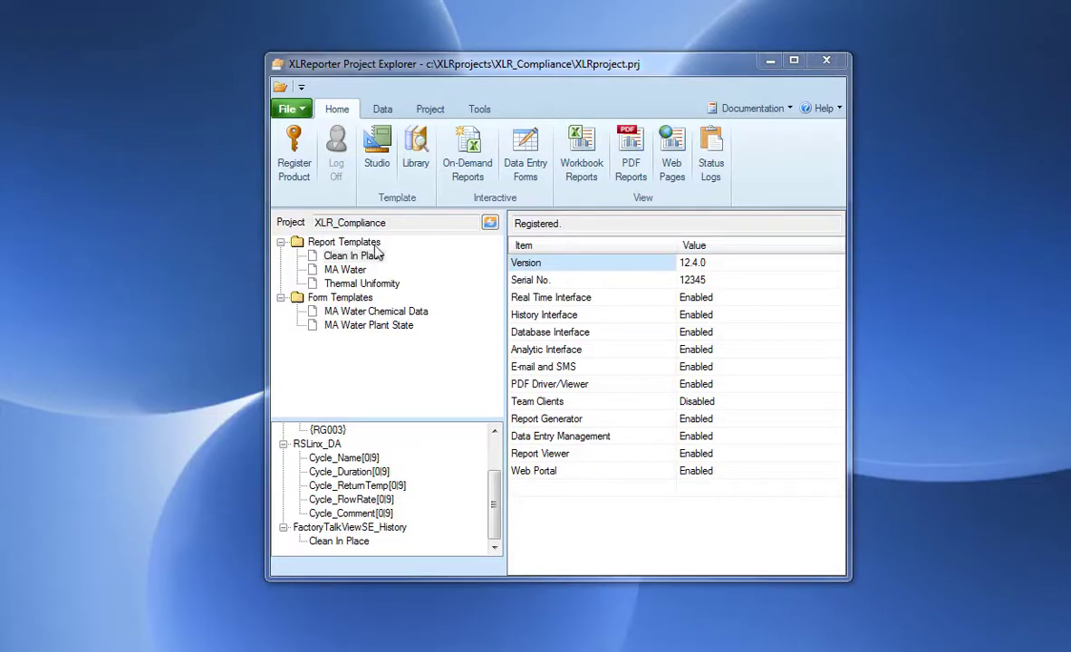
- Show the XLR_Compliance connectors list and select the FactoryTalkViewSE_History connector
click(384, 112)
click(304, 160)
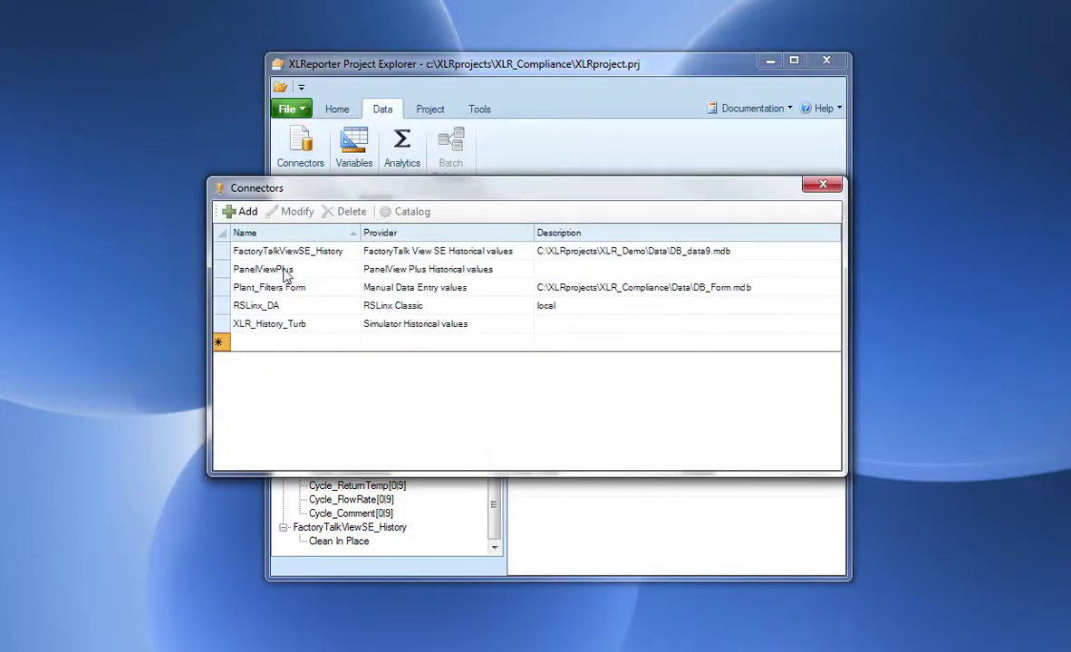
click(322, 254)
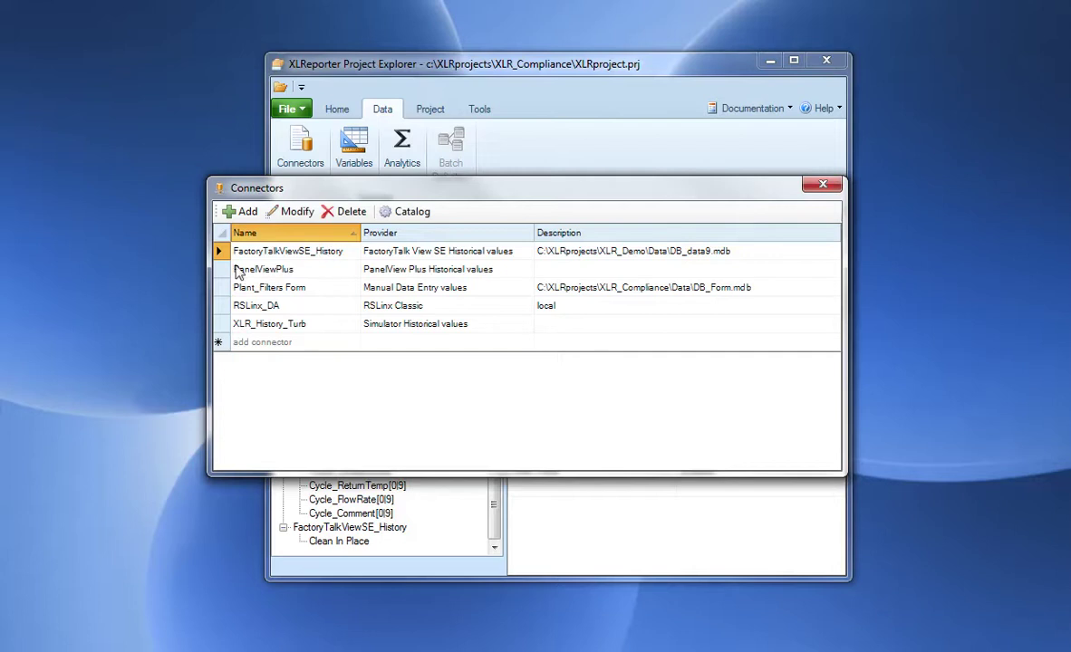
click(296, 214)
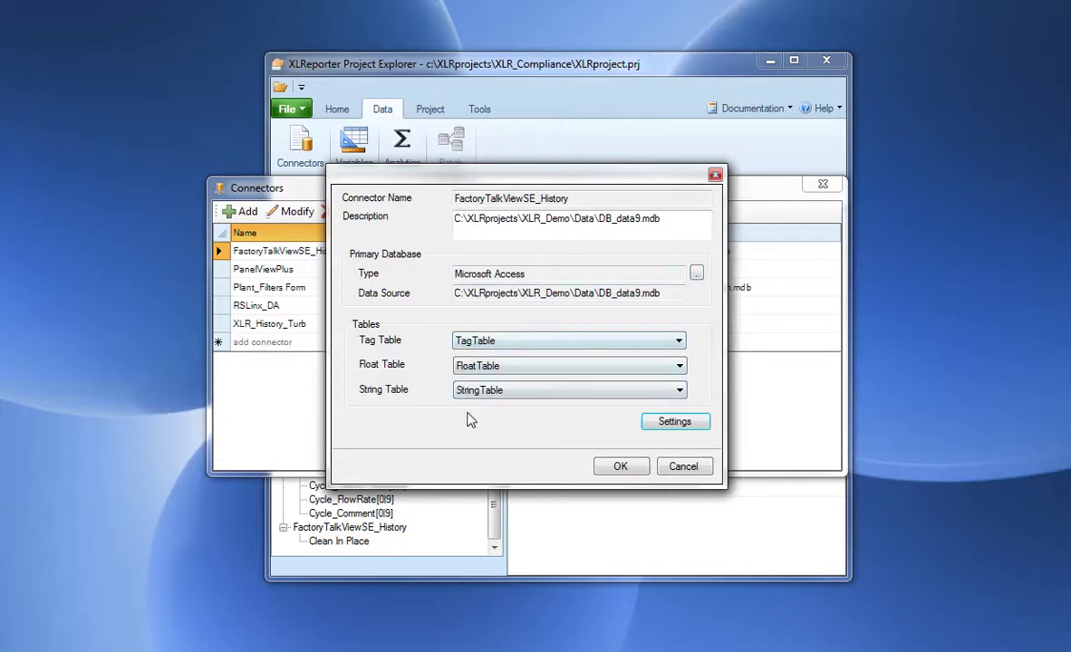
click(685, 467)
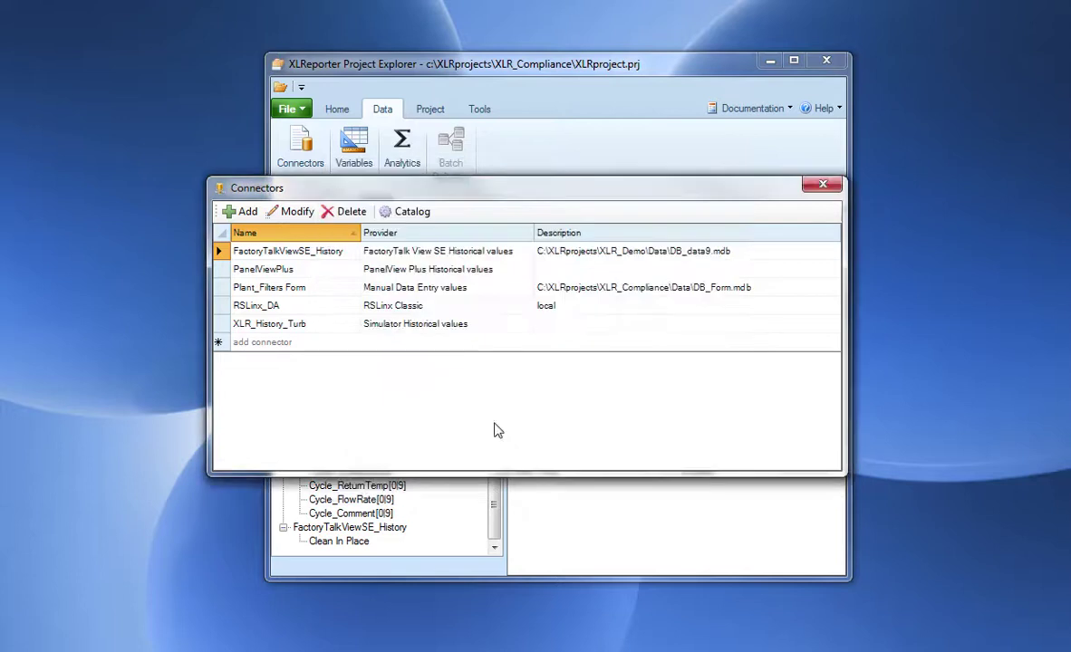
- Review the RSLinx_DA and FactoryTalkViewSE_History connectors, then close the list and return Home
click(222, 308)
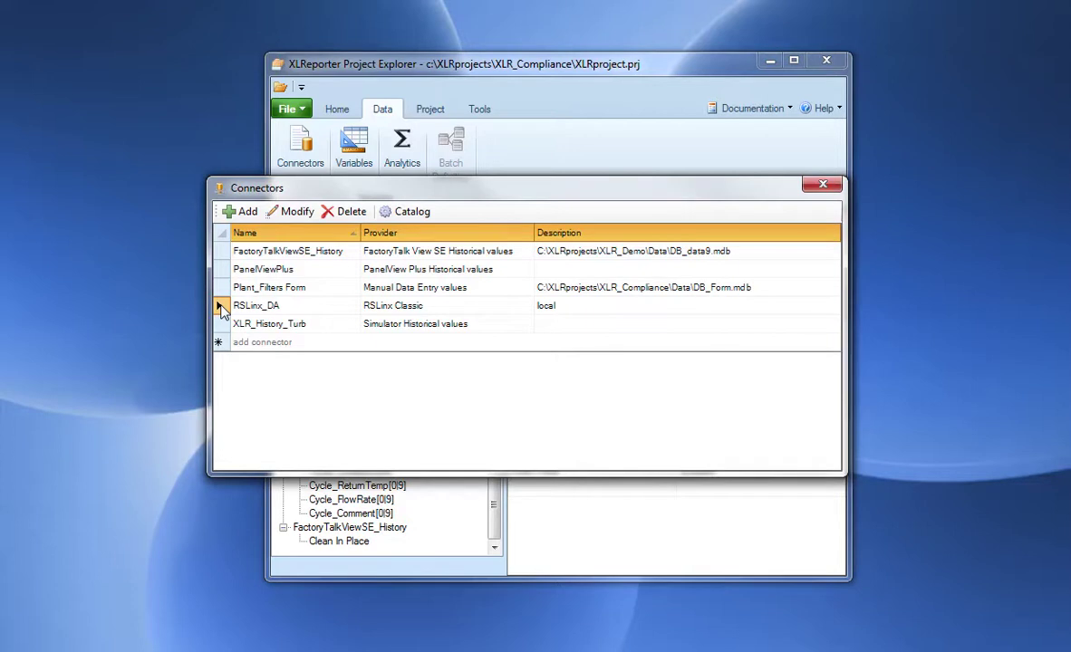
click(290, 254)
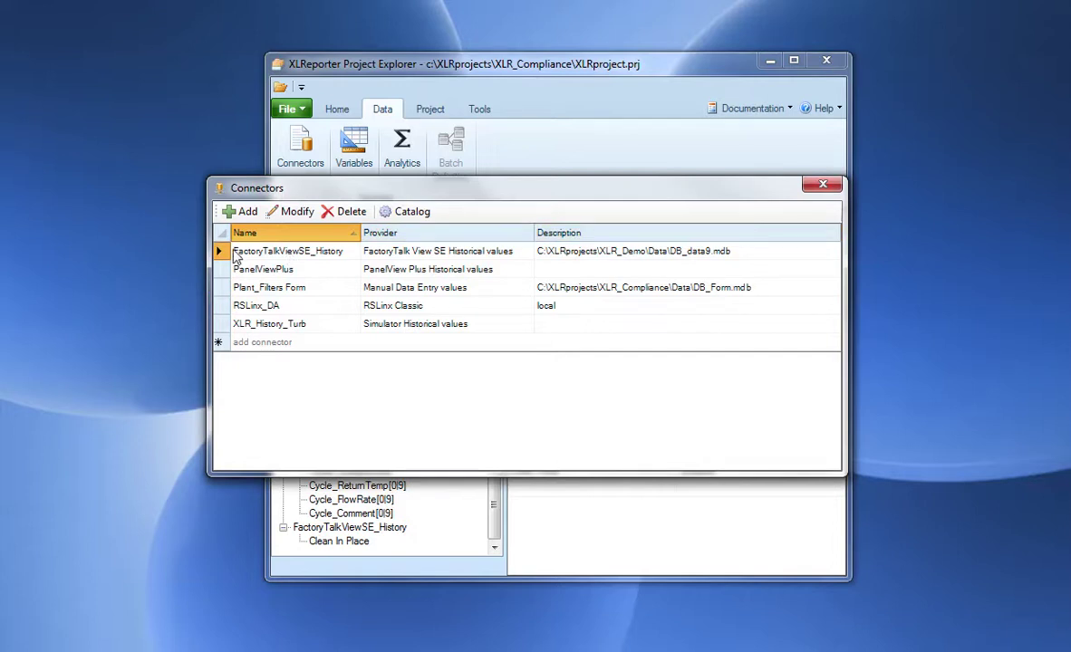
click(218, 306)
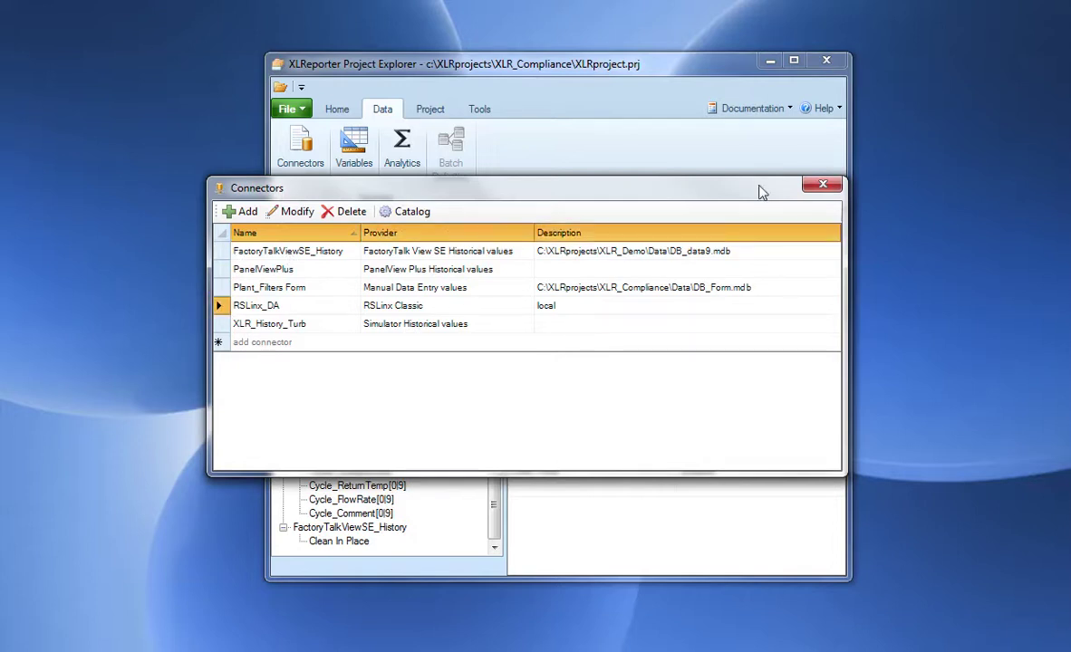
click(822, 188)
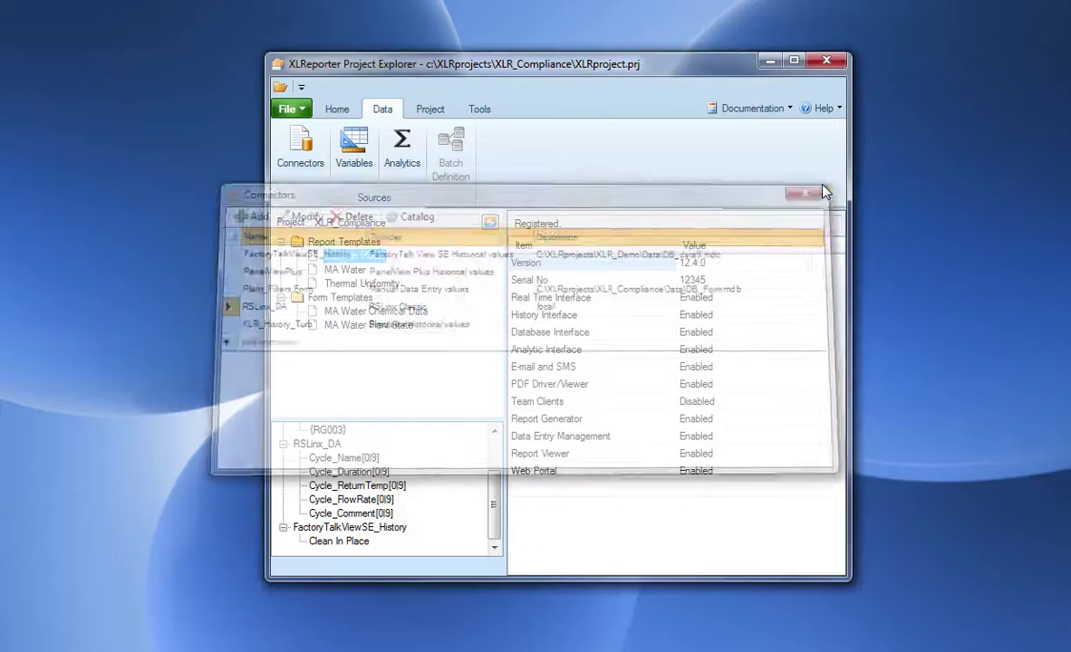
click(343, 111)
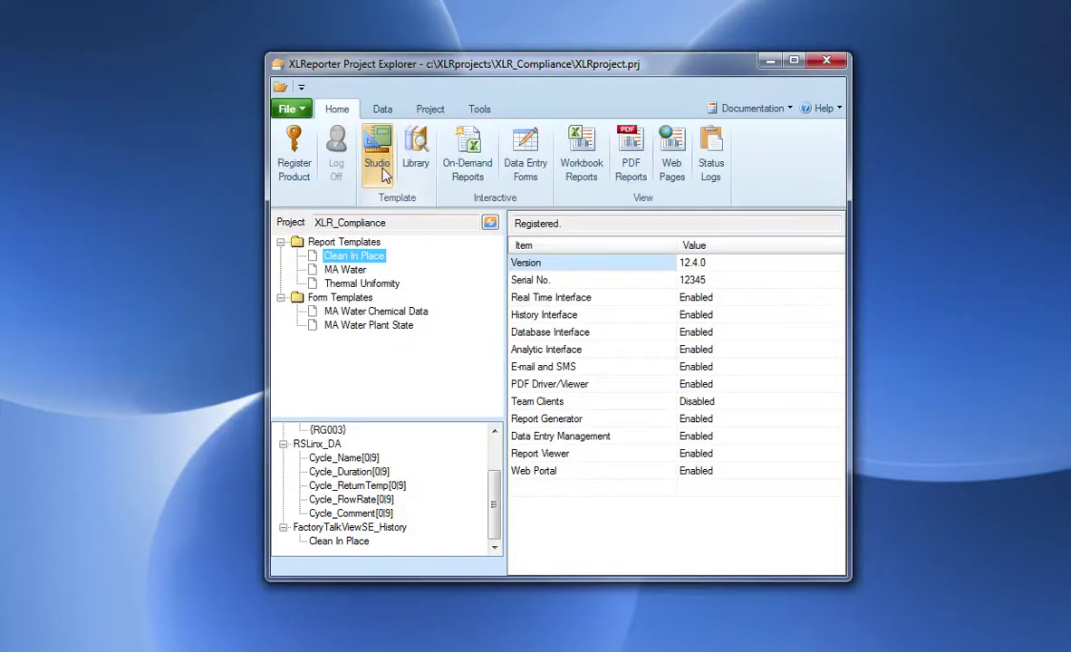
- Open the Clean In Place template in Excel and mark the procedure table's data area
double_click(363, 259)
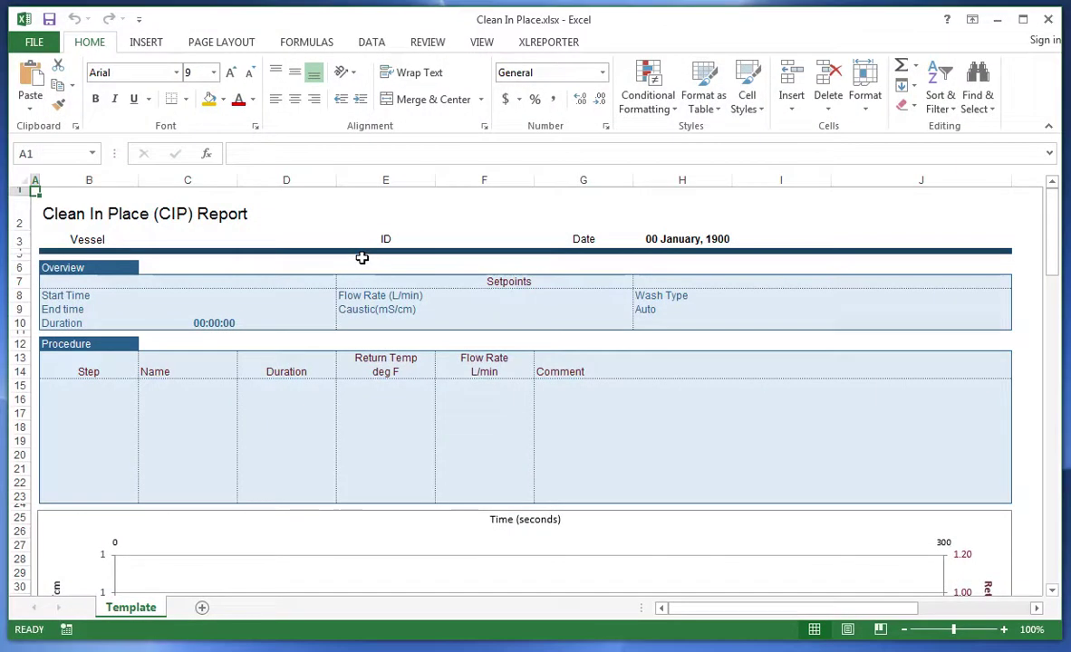
scroll(461, 367, down, 3)
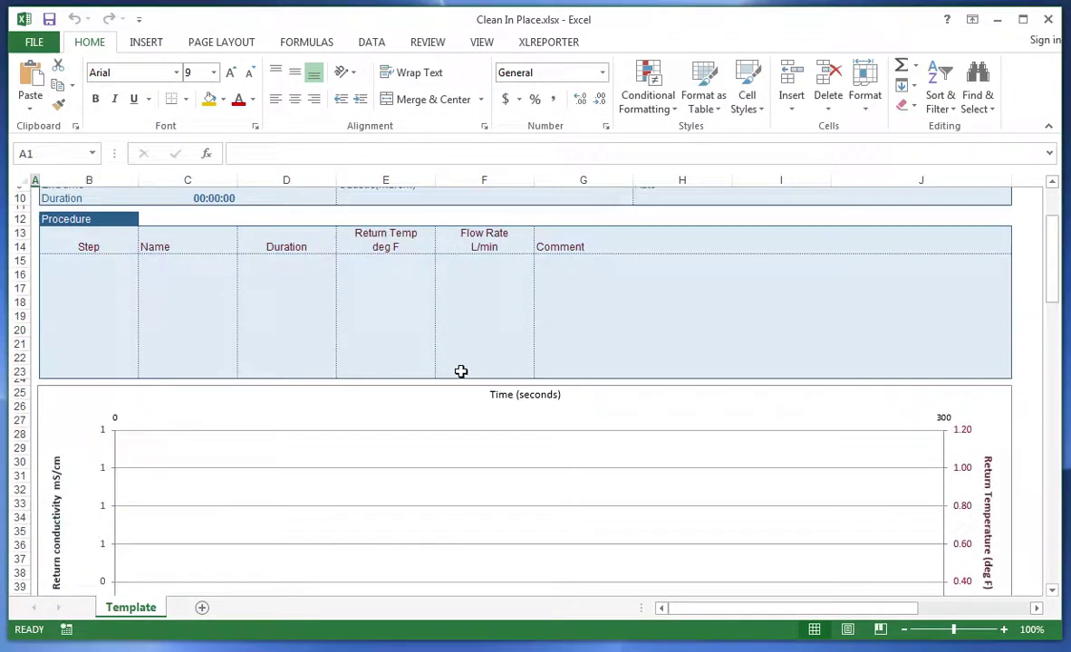
scroll(461, 372, down, 3)
scroll(461, 374, down, 1)
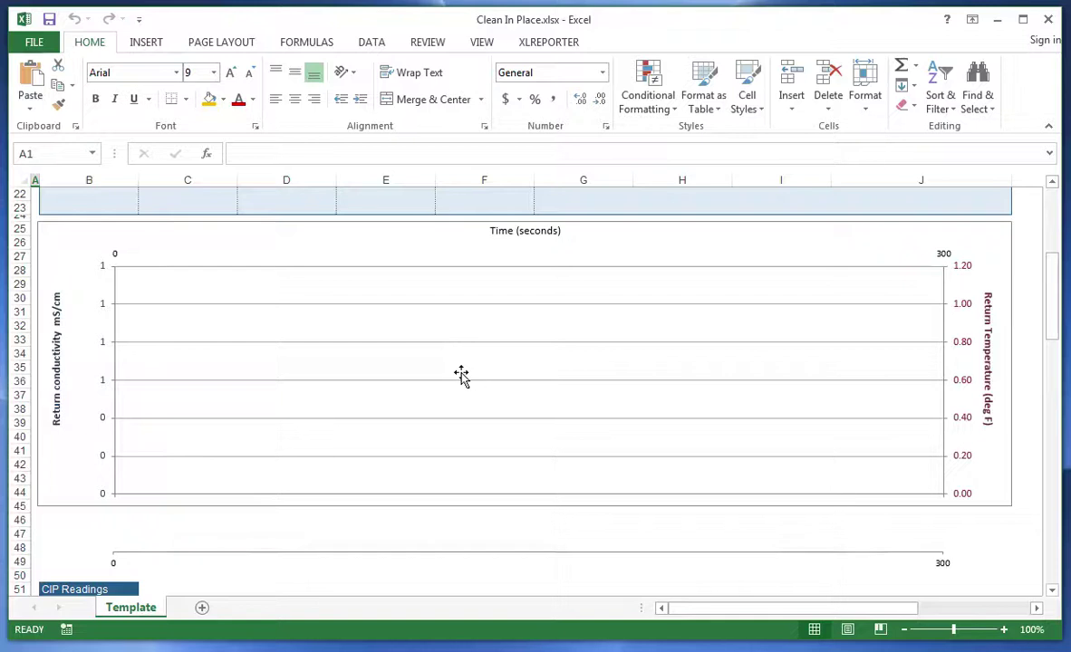
scroll(461, 376, up, 7)
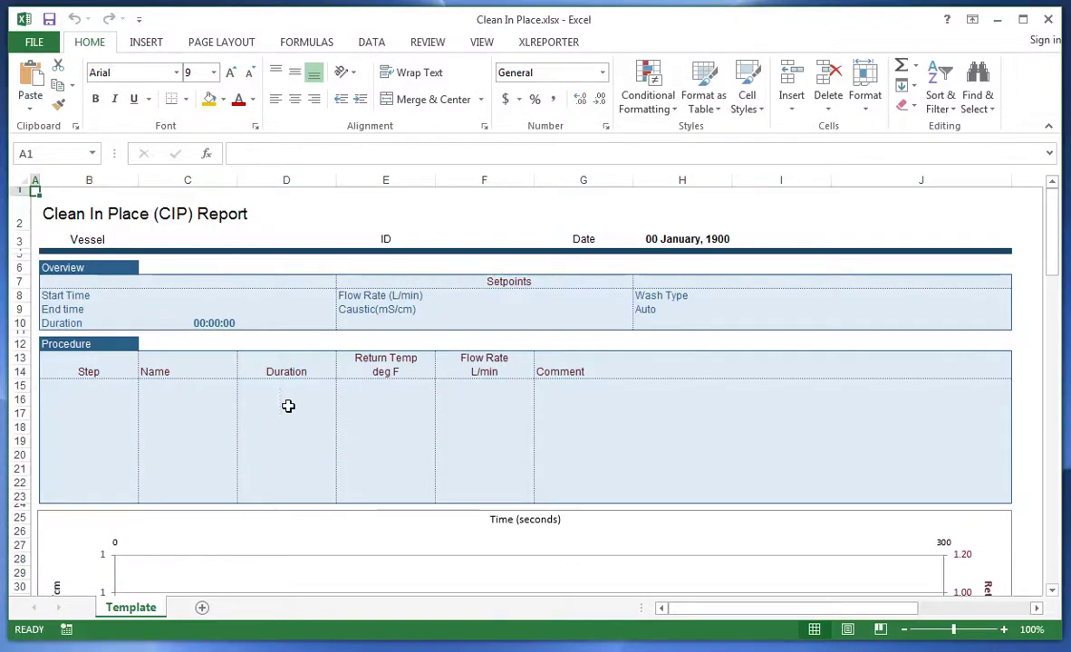
drag(96, 388, 503, 494)
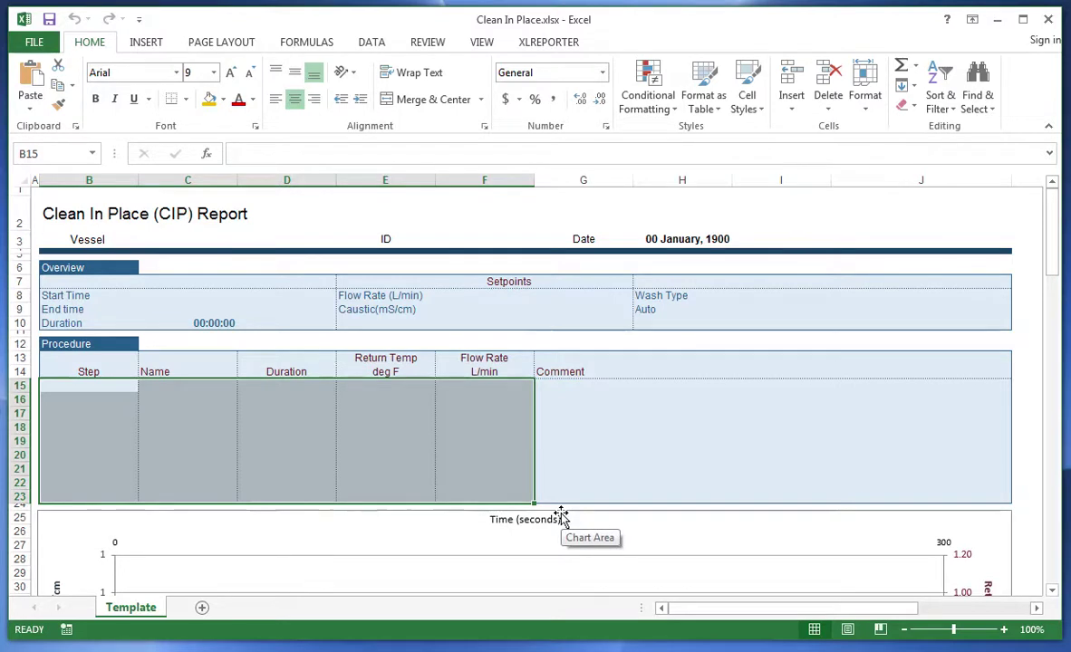
- Select the trend chart below the procedure table and bring up the XLREPORTER ribbon
scroll(561, 518, down, 5)
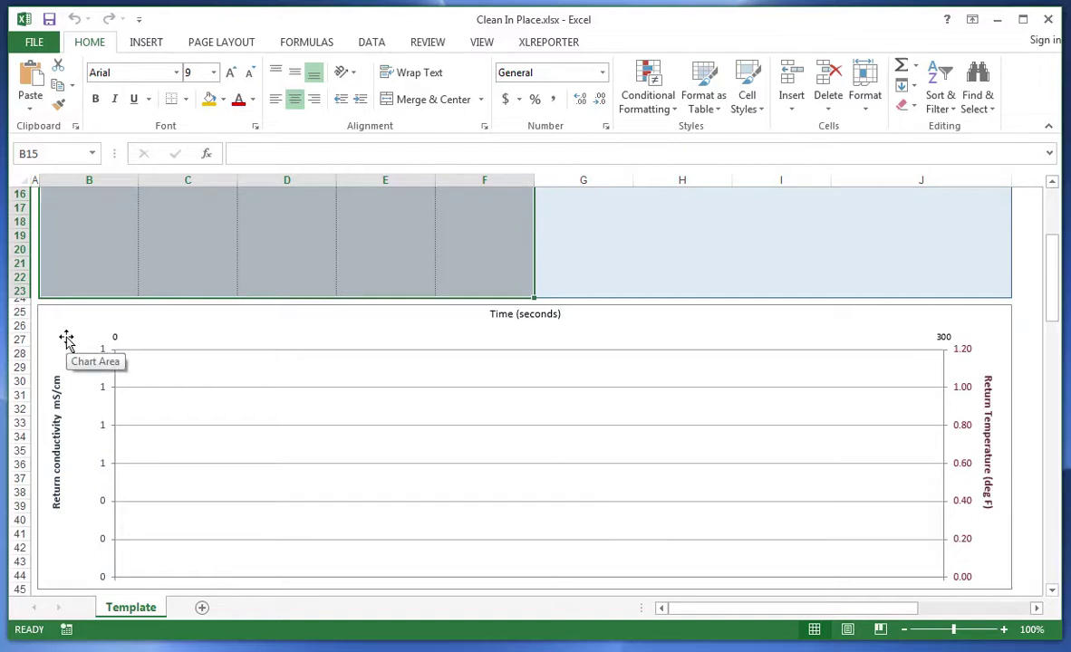
click(66, 336)
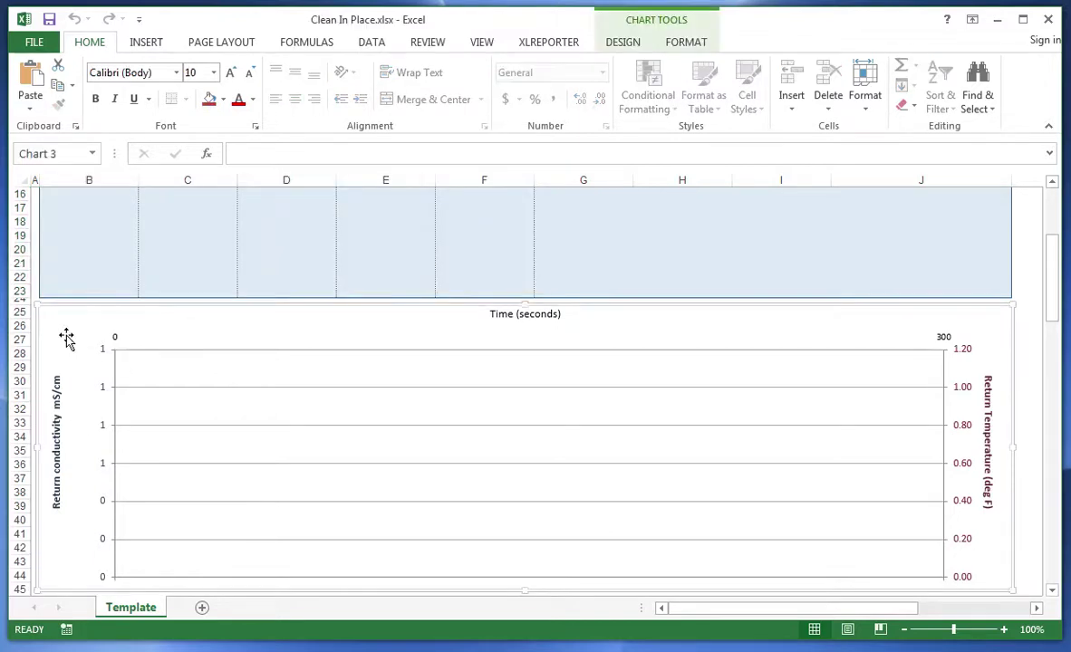
scroll(67, 339, up, 5)
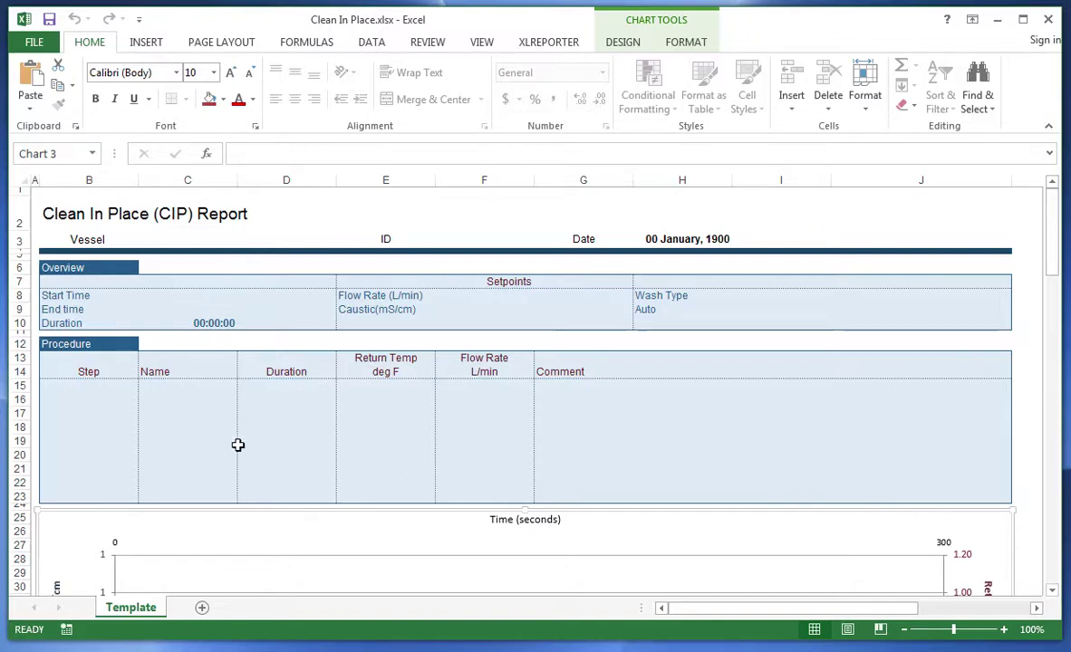
click(546, 43)
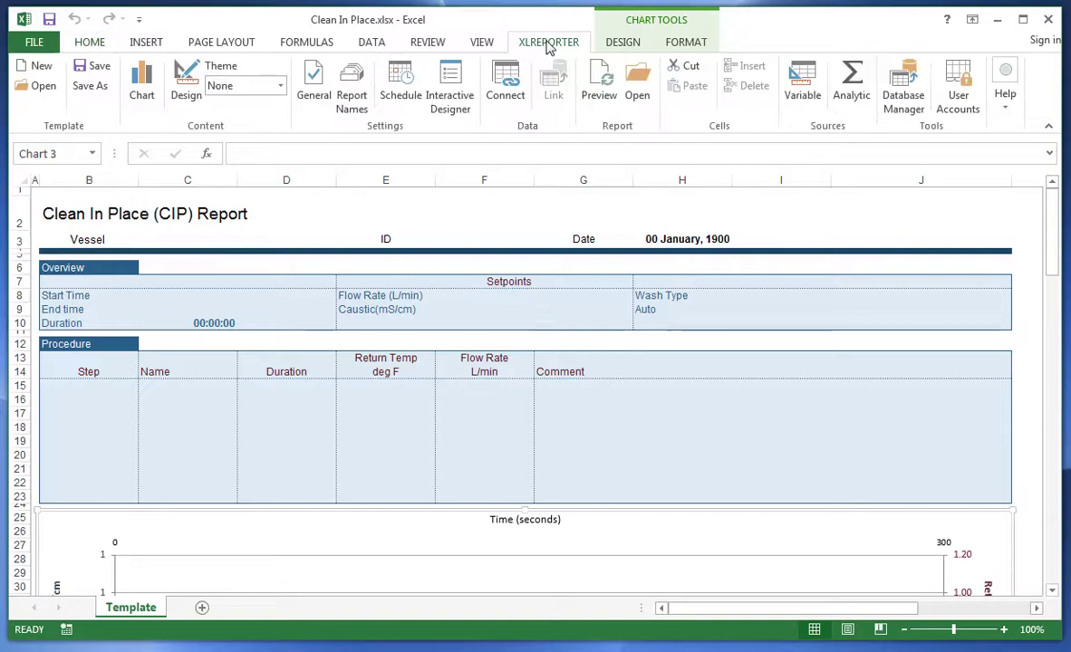
click(402, 86)
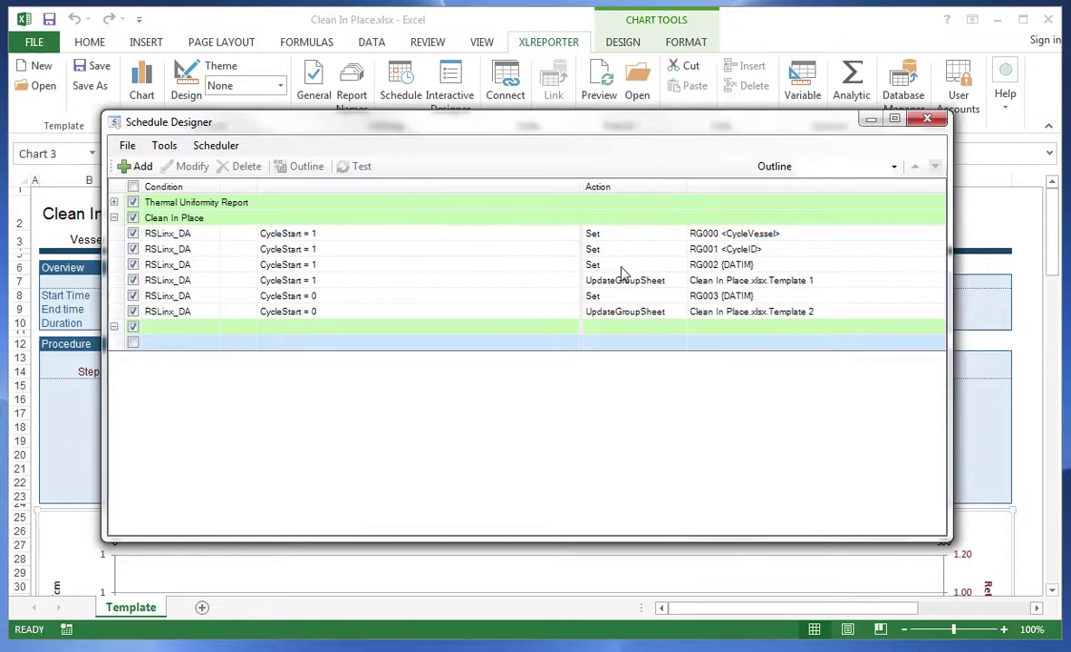
click(615, 235)
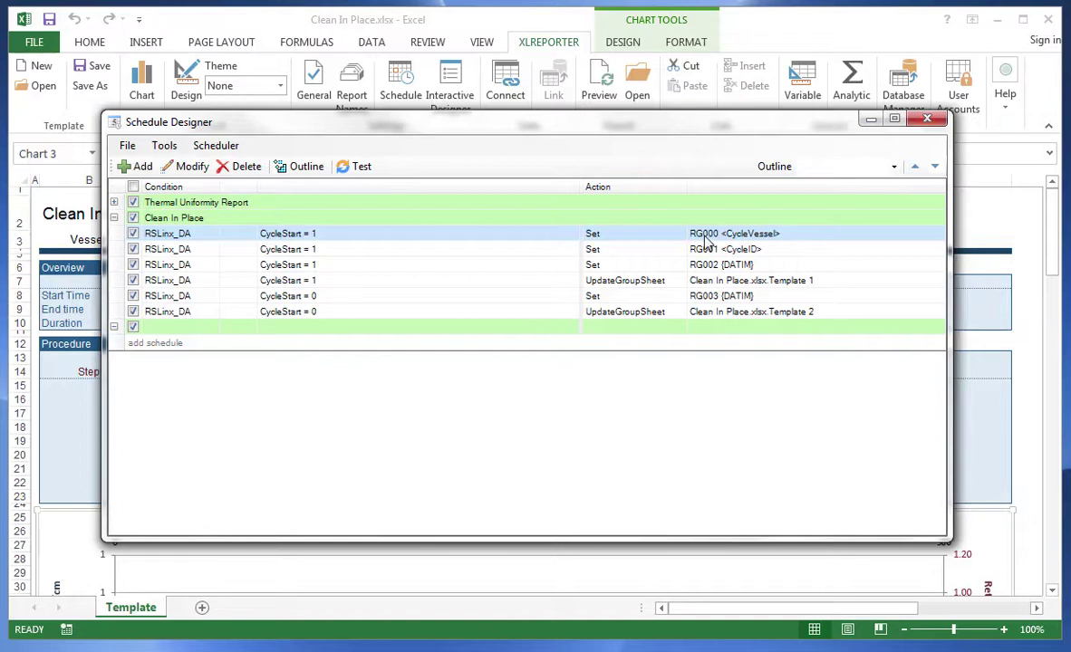
key(Down)
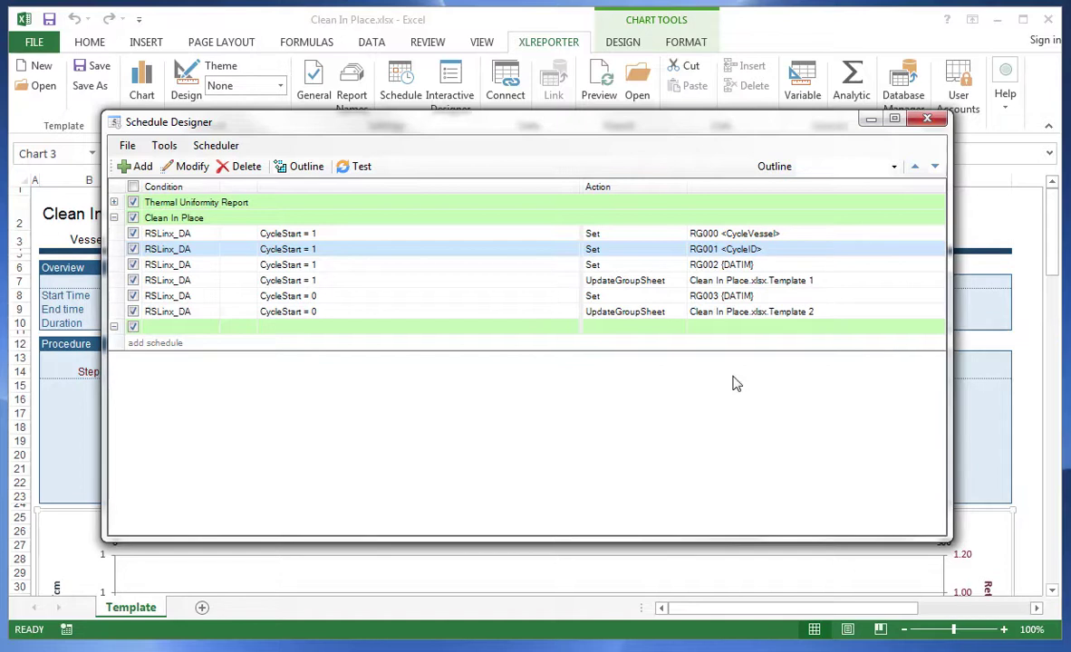
key(Down)
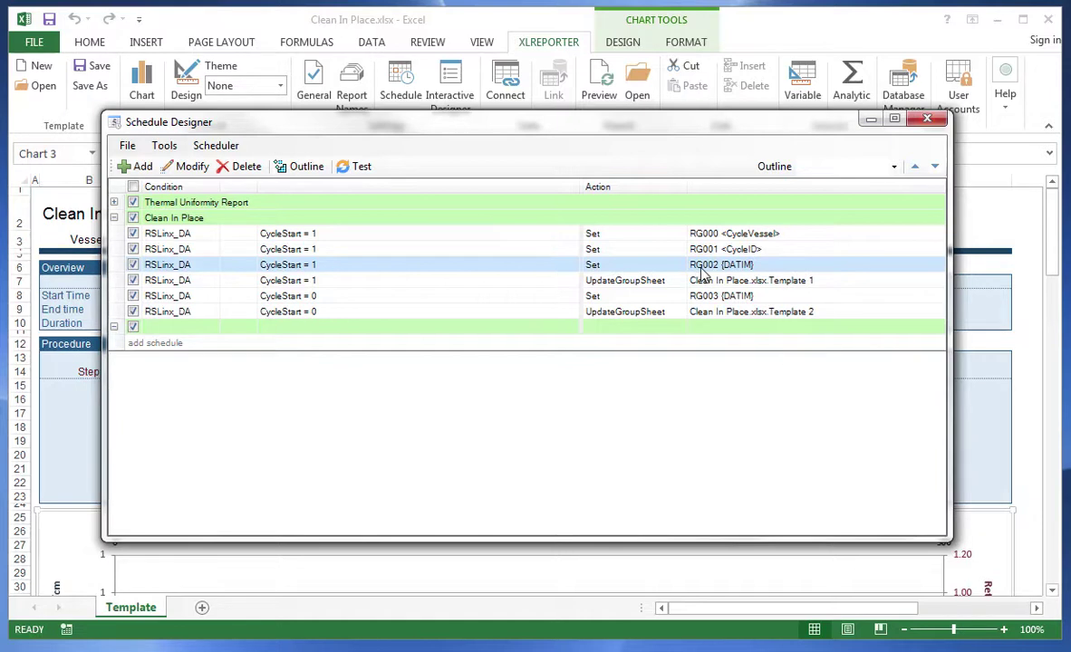
click(730, 285)
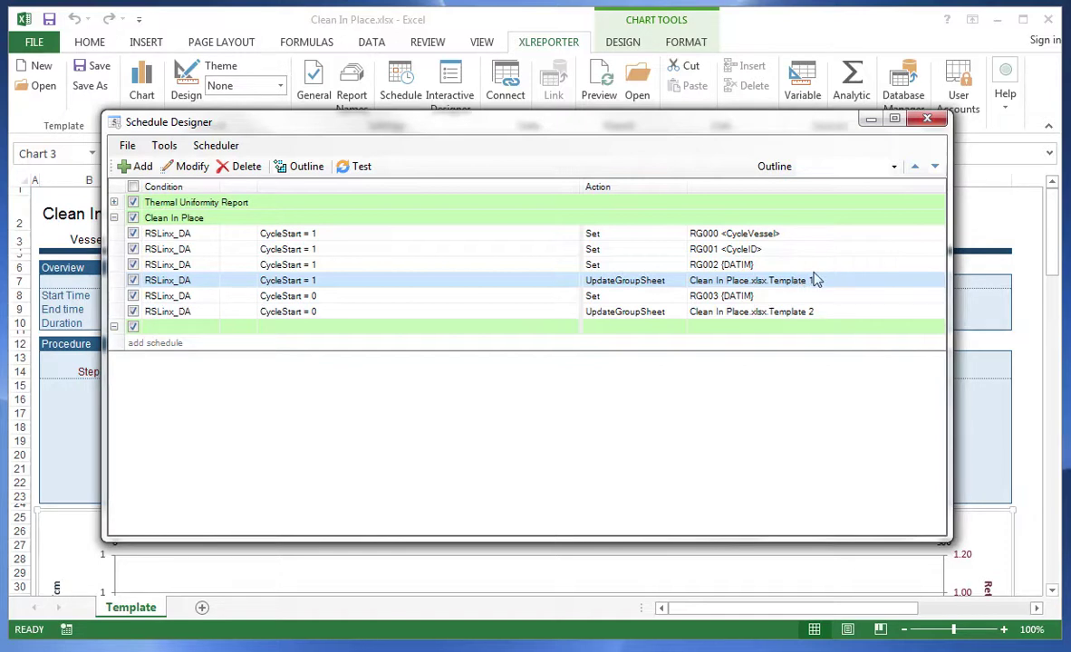
click(928, 119)
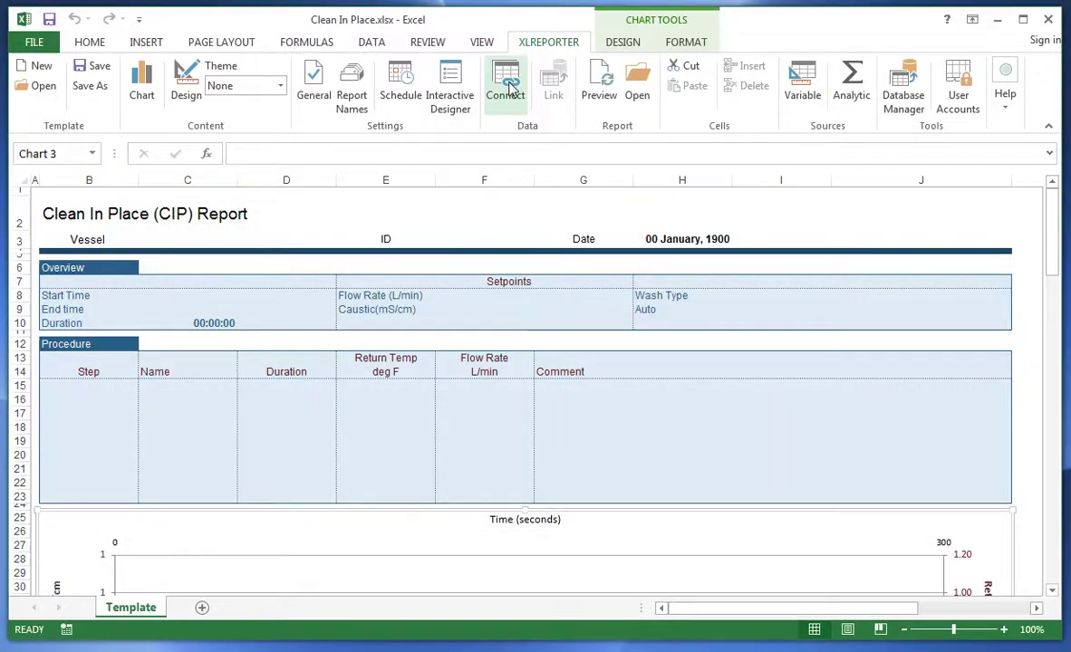
click(509, 88)
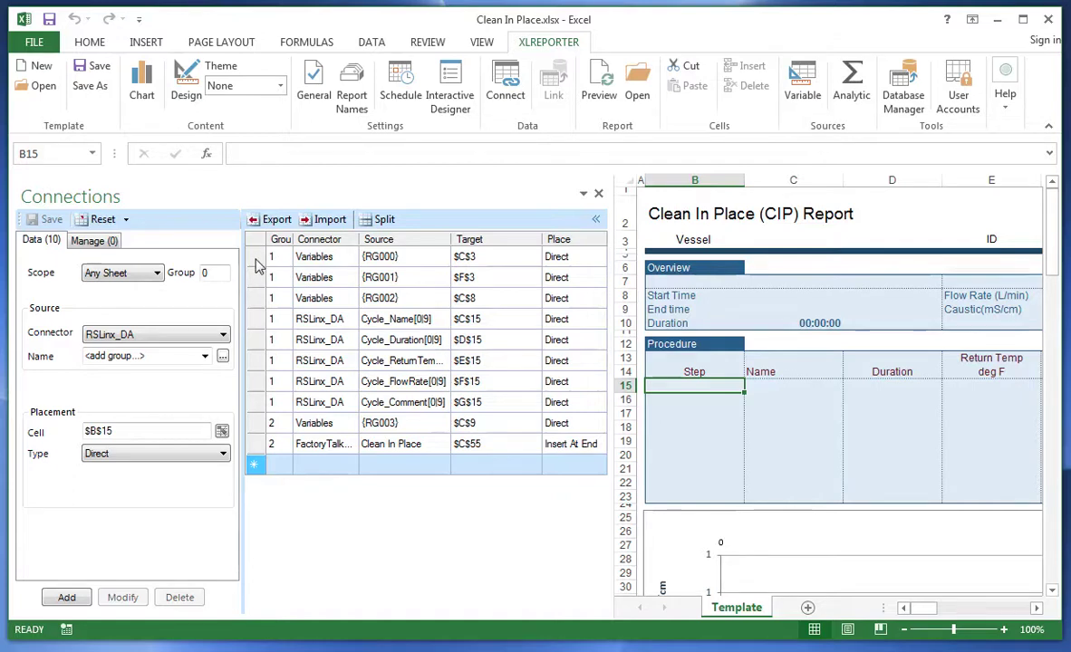
click(257, 262)
click(259, 299)
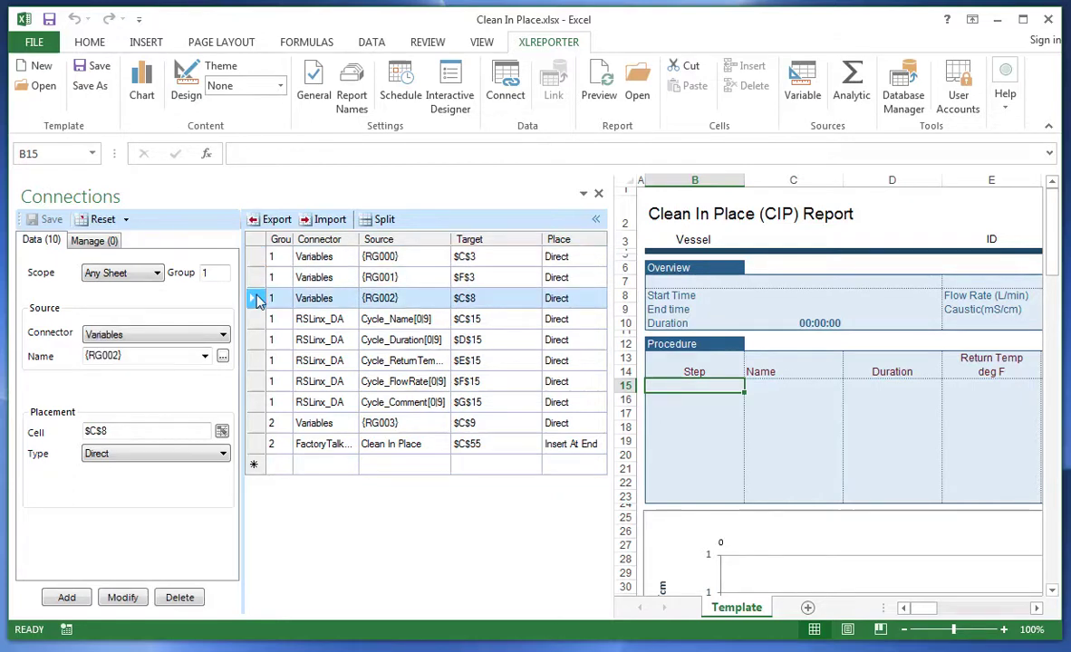
click(257, 319)
click(257, 340)
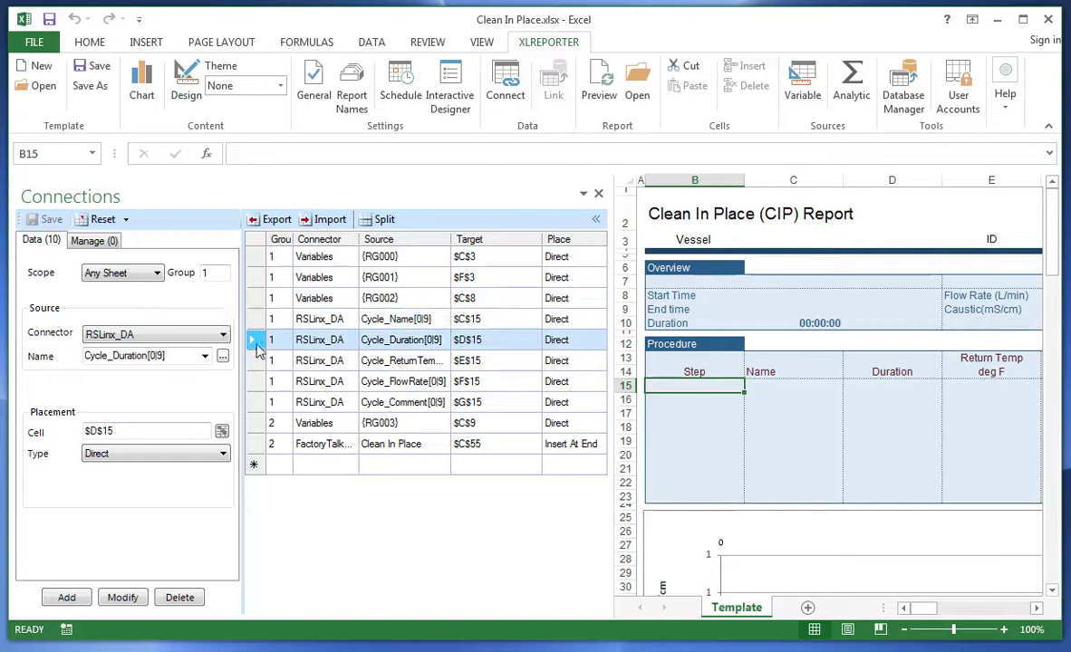
click(258, 360)
click(258, 382)
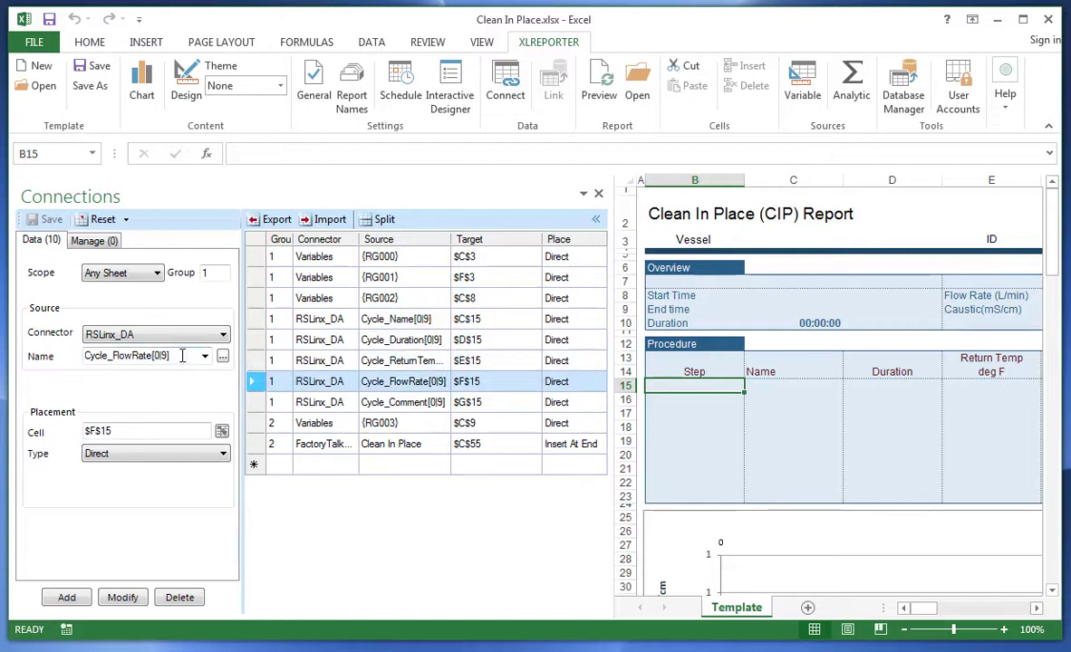
click(257, 320)
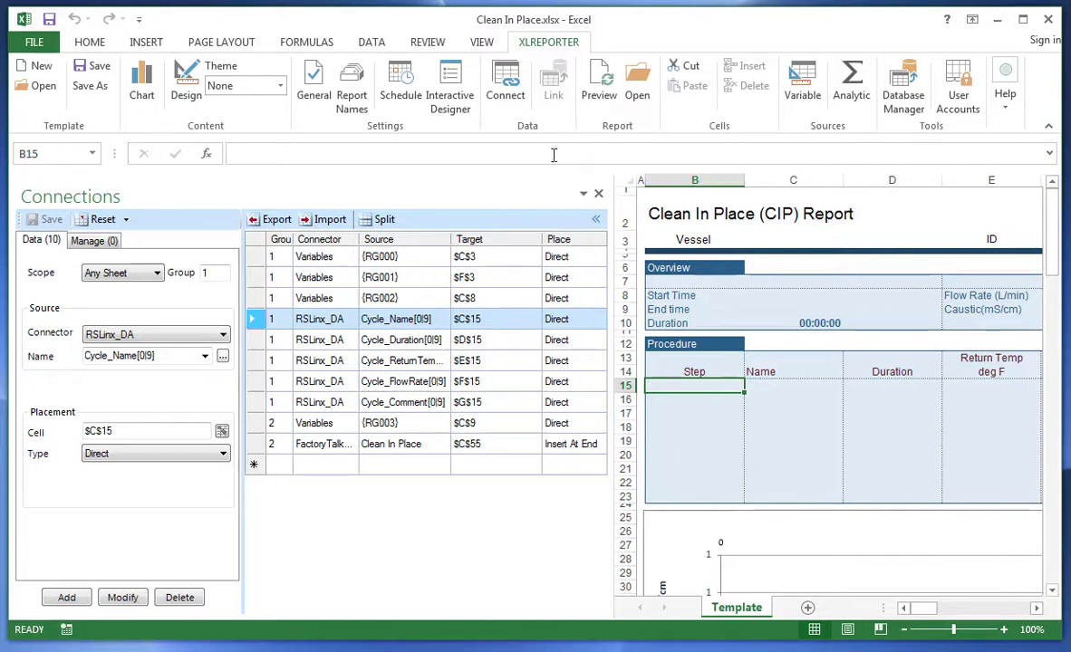
click(399, 83)
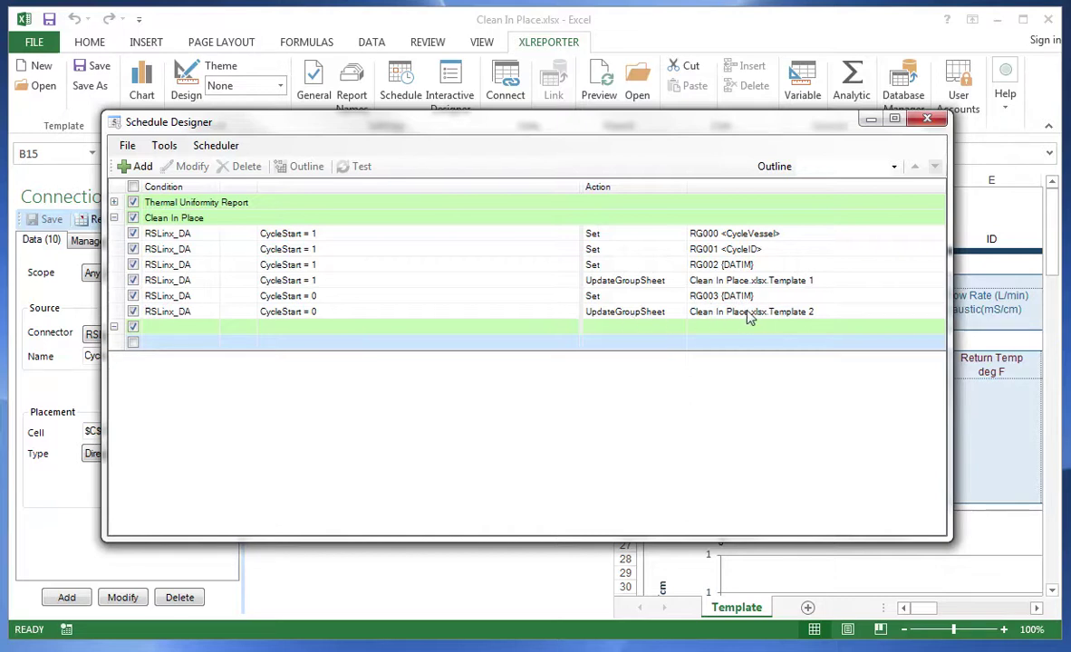
click(927, 118)
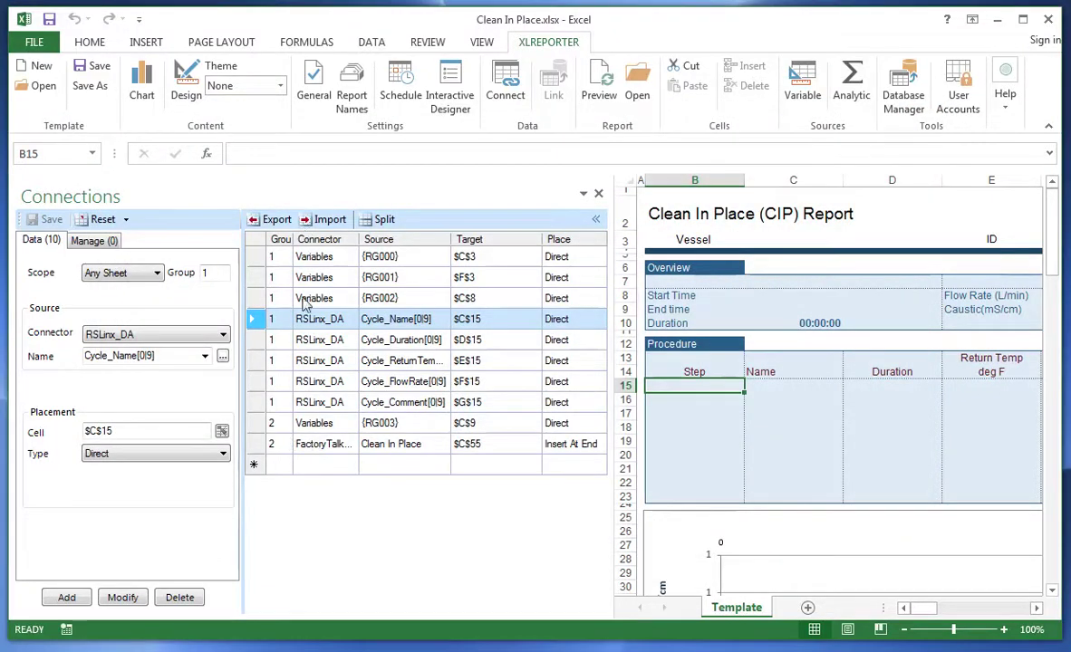
click(303, 422)
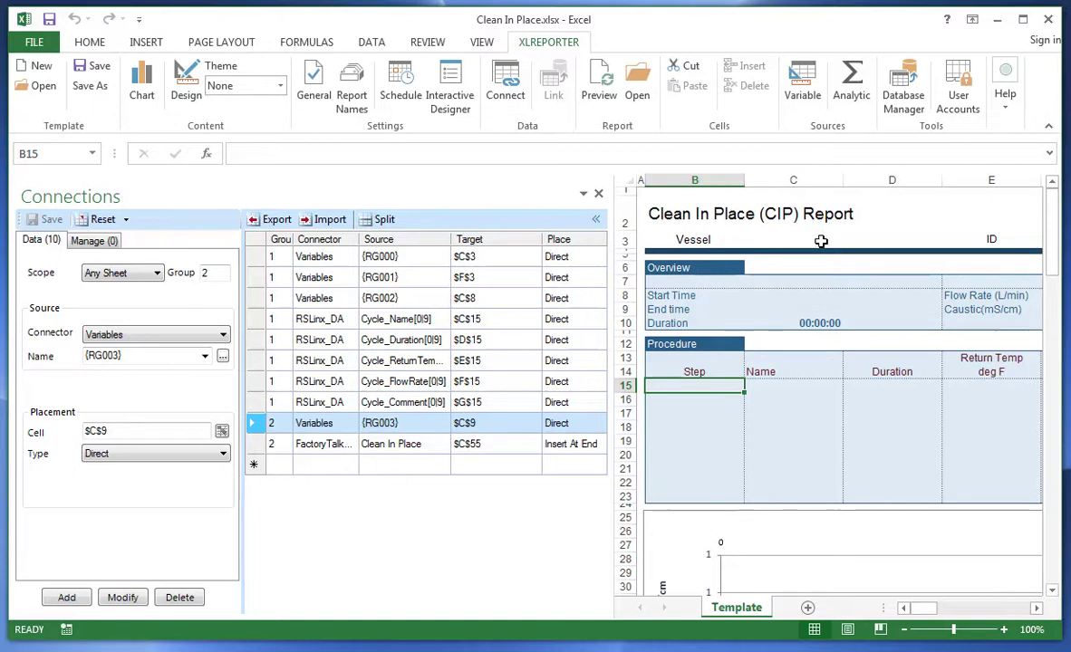
click(811, 311)
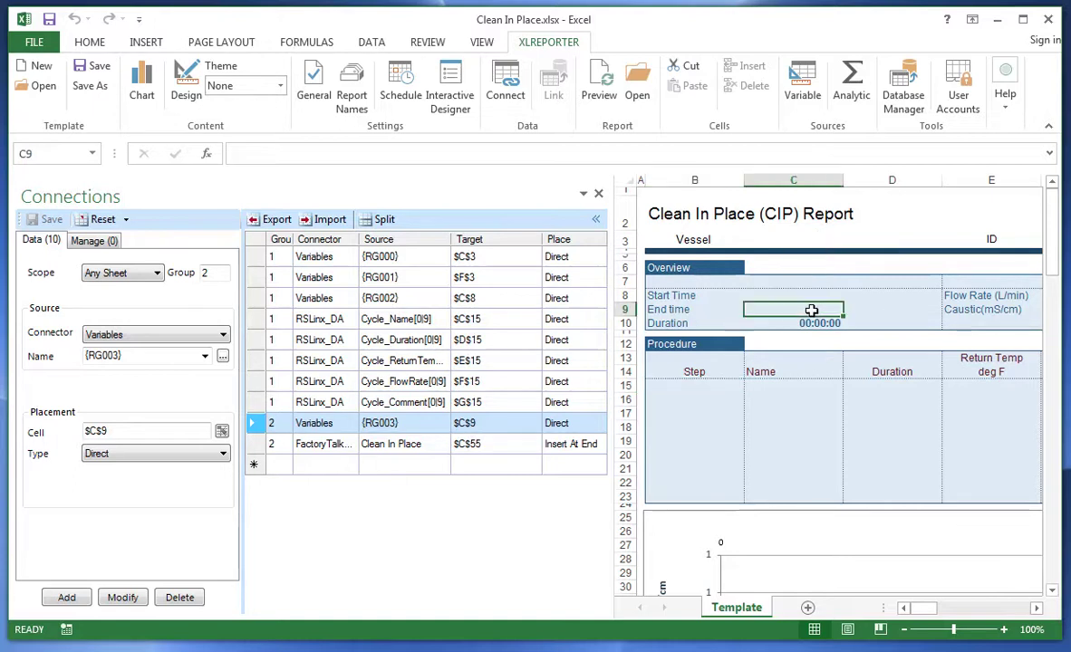
click(399, 444)
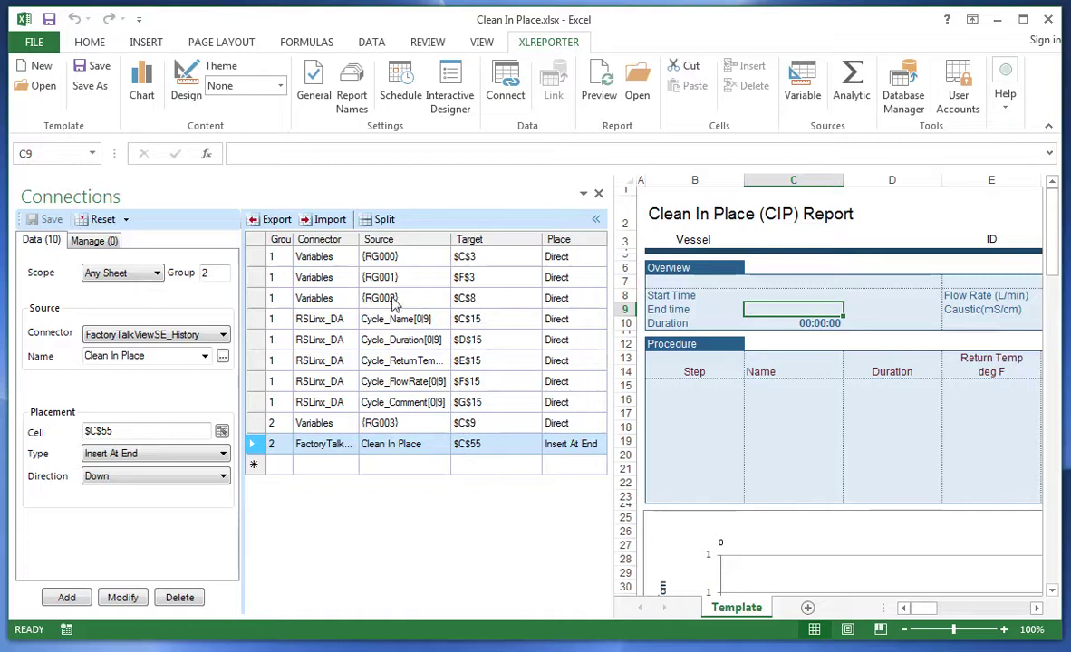
double_click(410, 447)
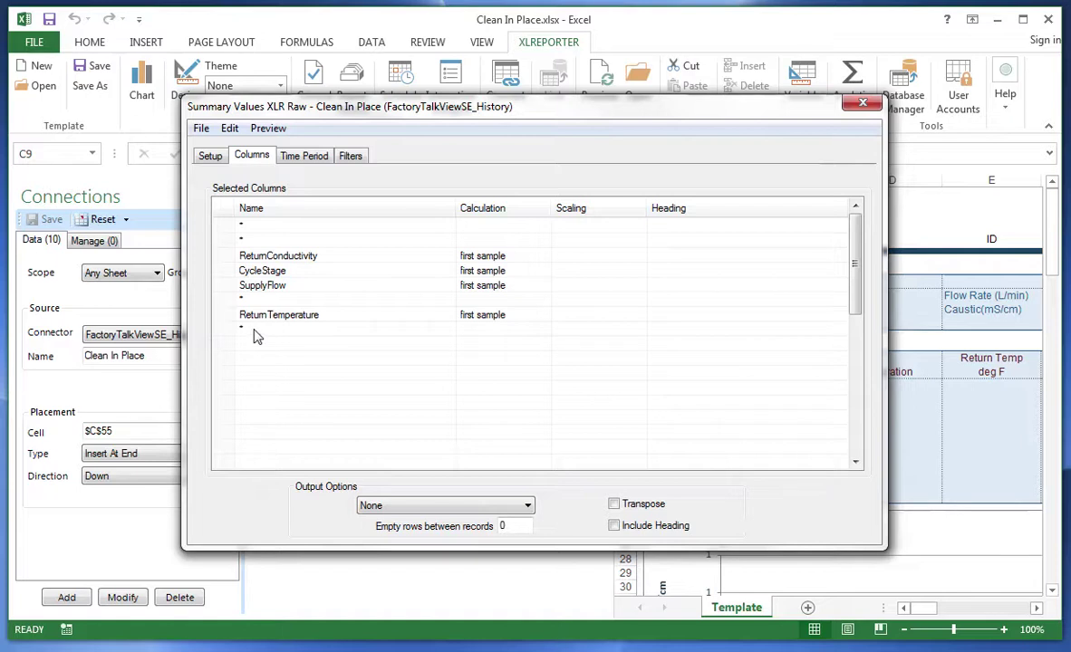
click(297, 156)
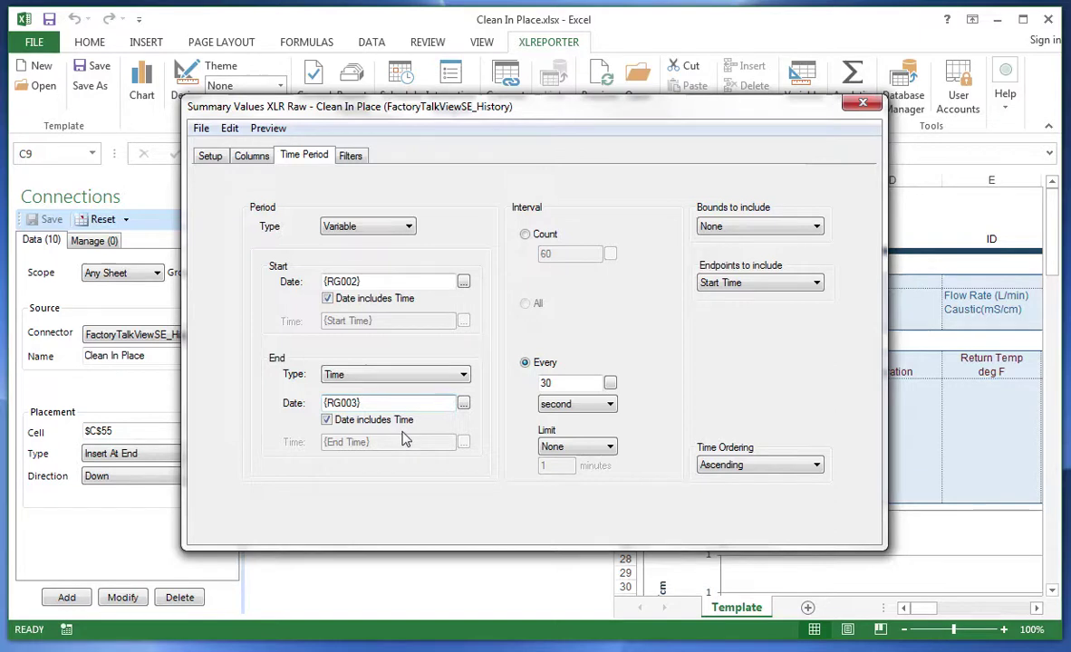
click(562, 383)
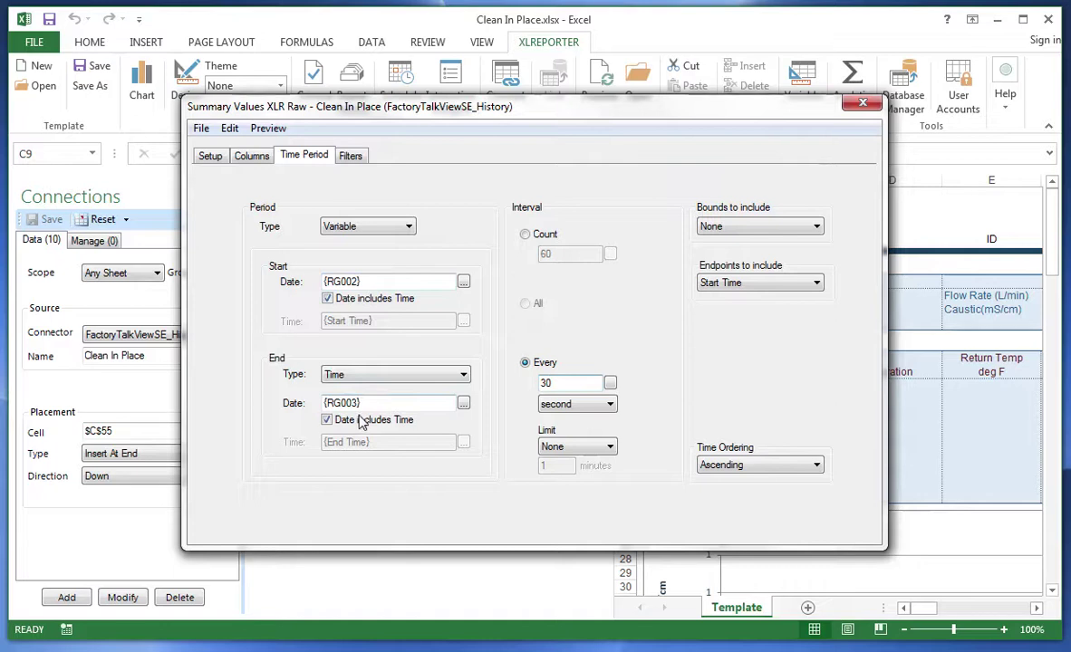
click(863, 103)
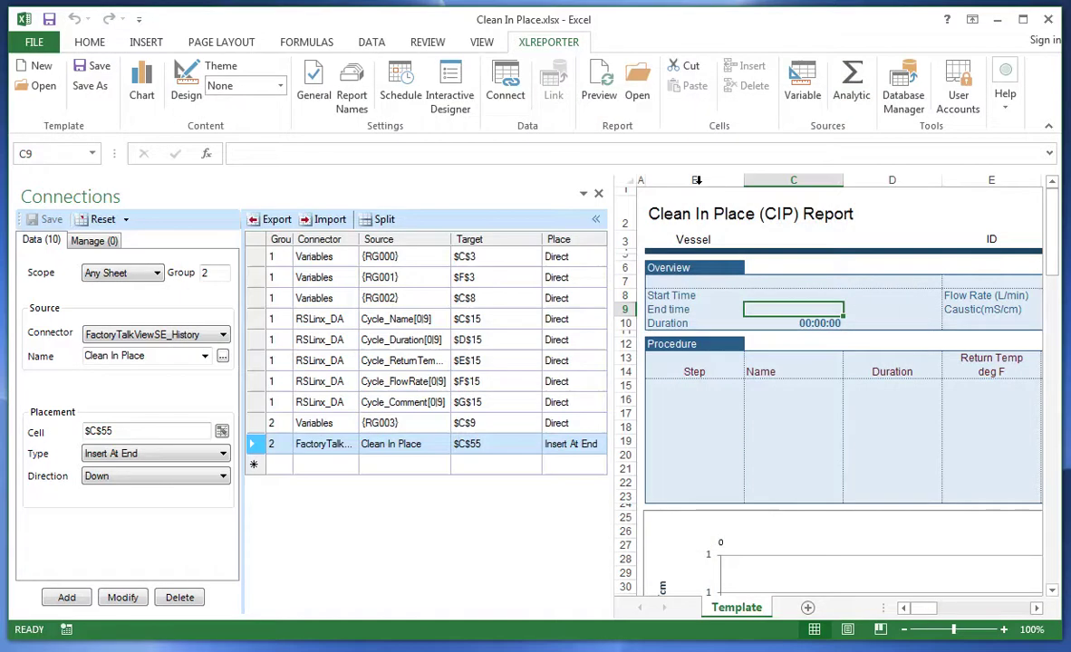
click(352, 100)
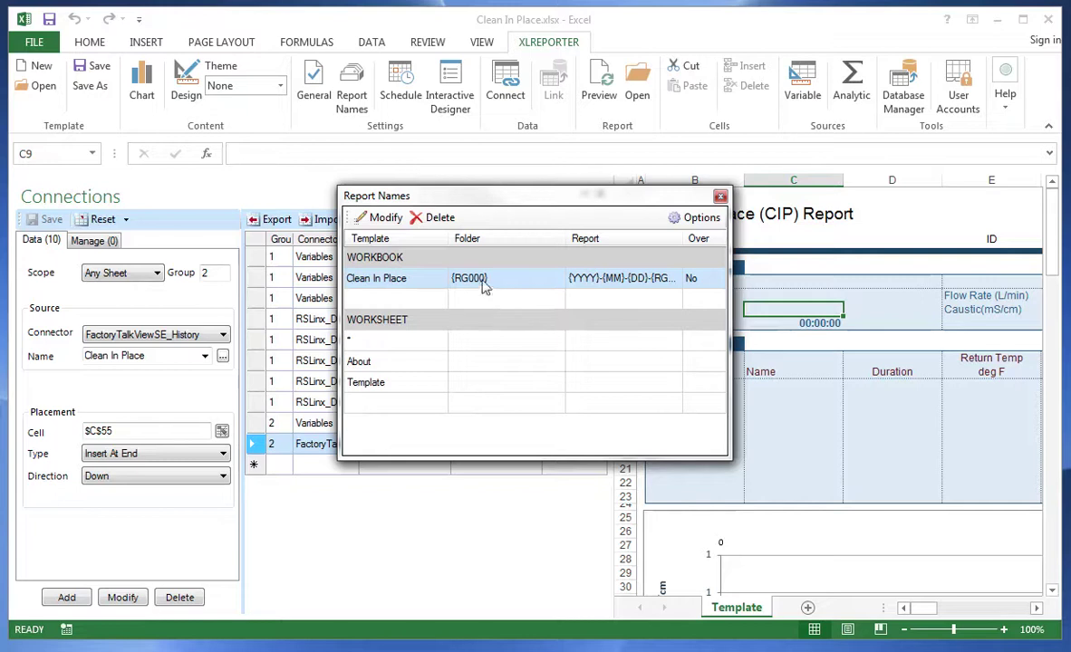
click(360, 215)
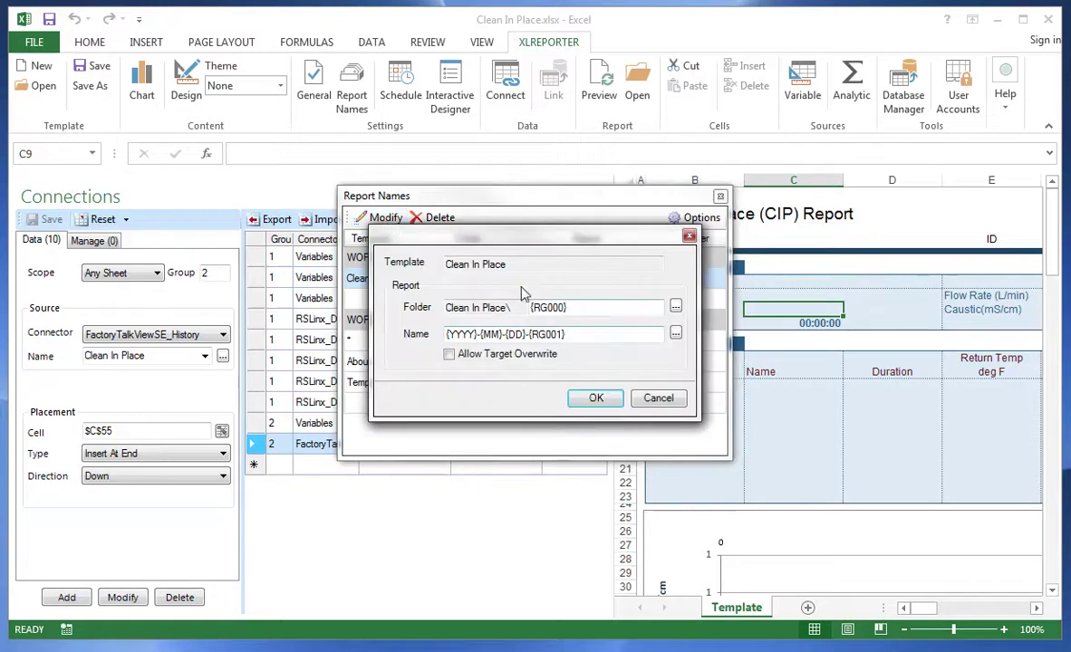
drag(578, 309, 530, 308)
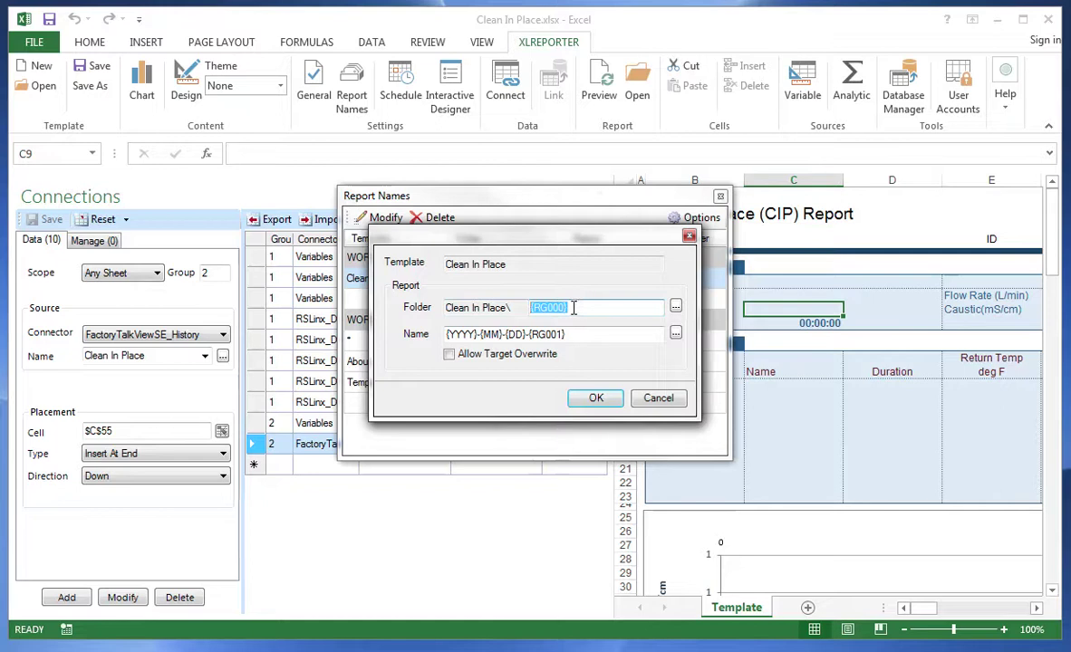
click(573, 308)
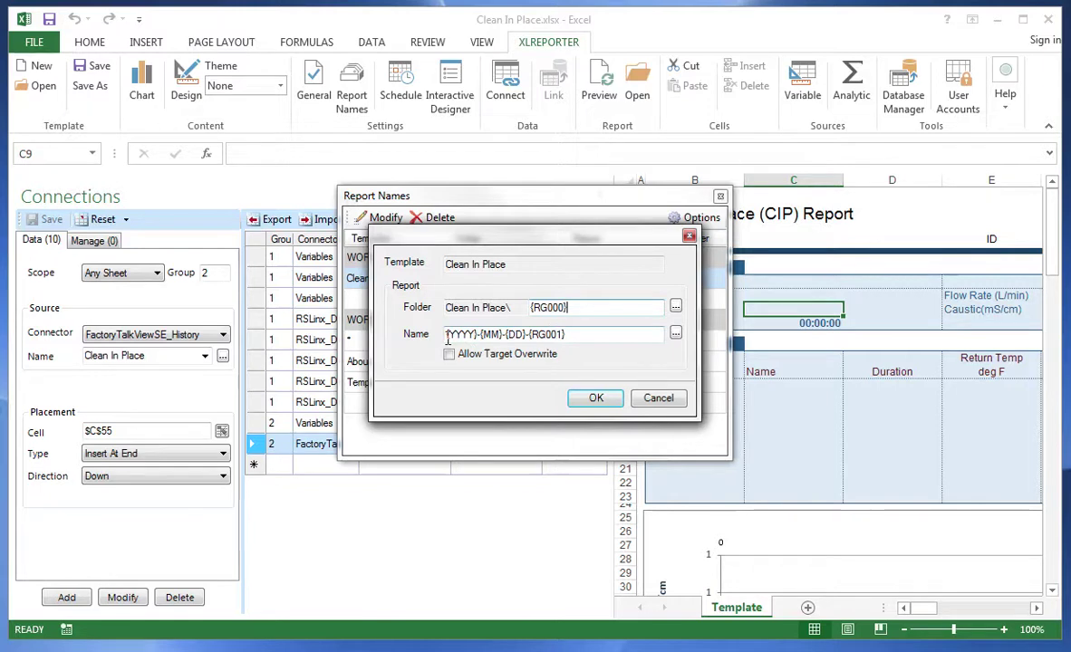
drag(448, 335, 519, 335)
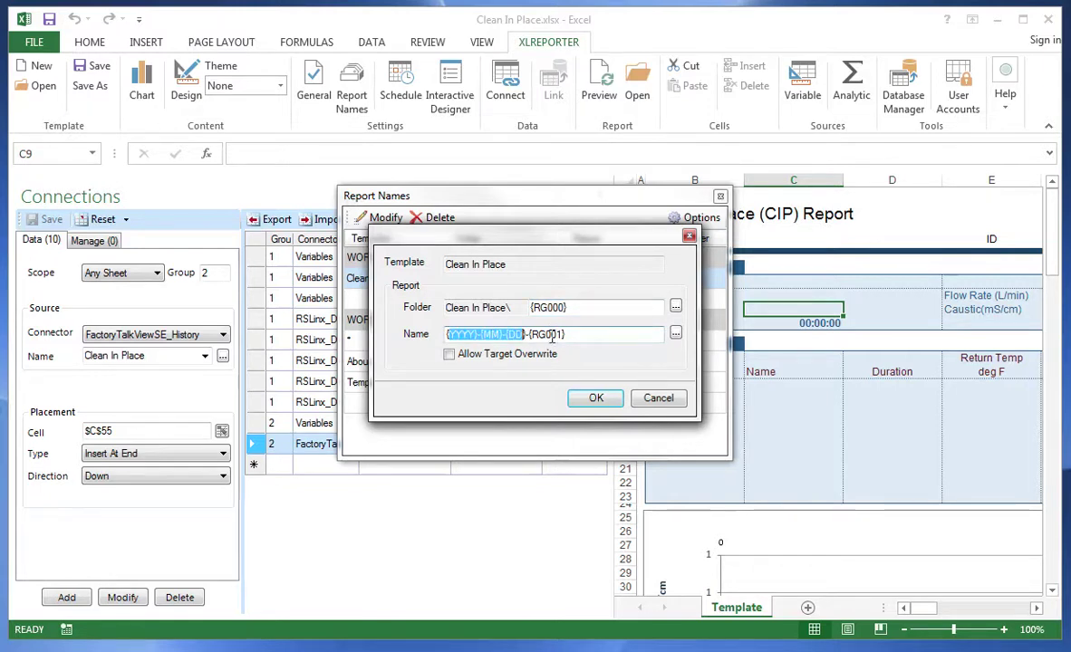
double_click(551, 335)
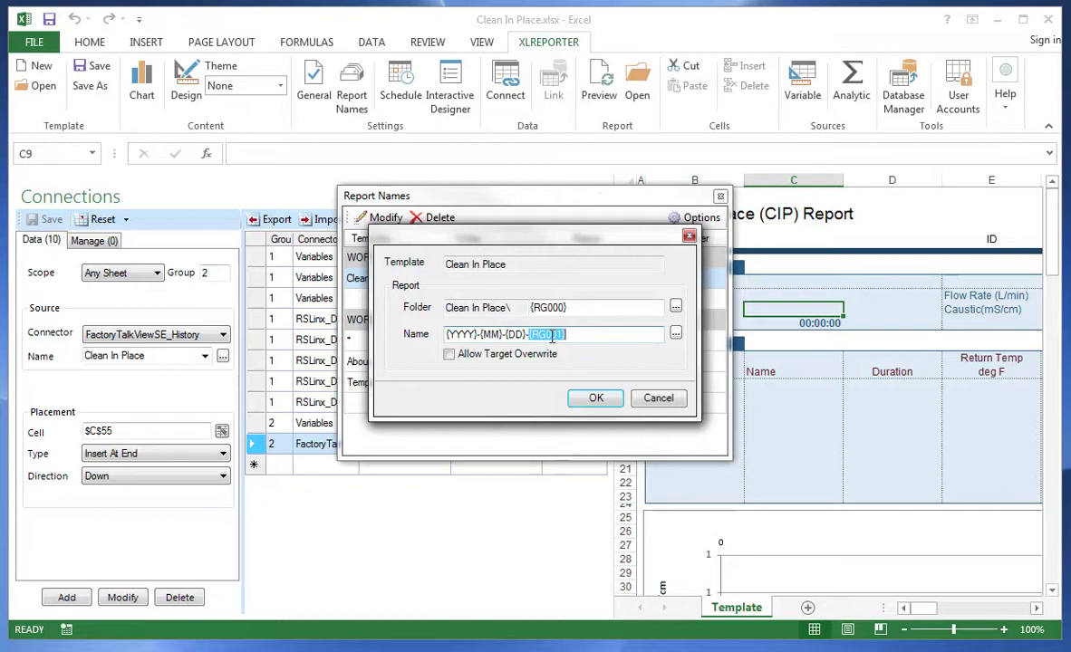
click(661, 400)
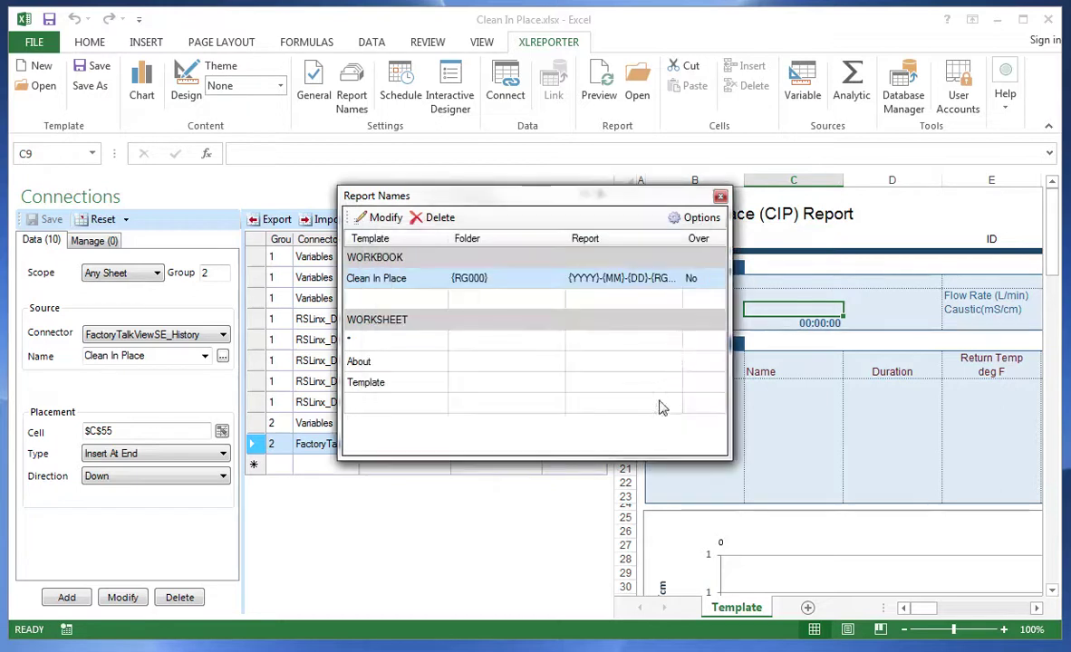
click(720, 196)
- Close Excel and load the 2017-01-19-CIP-1701 Clean In Place report for V12-34 Fermenter
click(1050, 20)
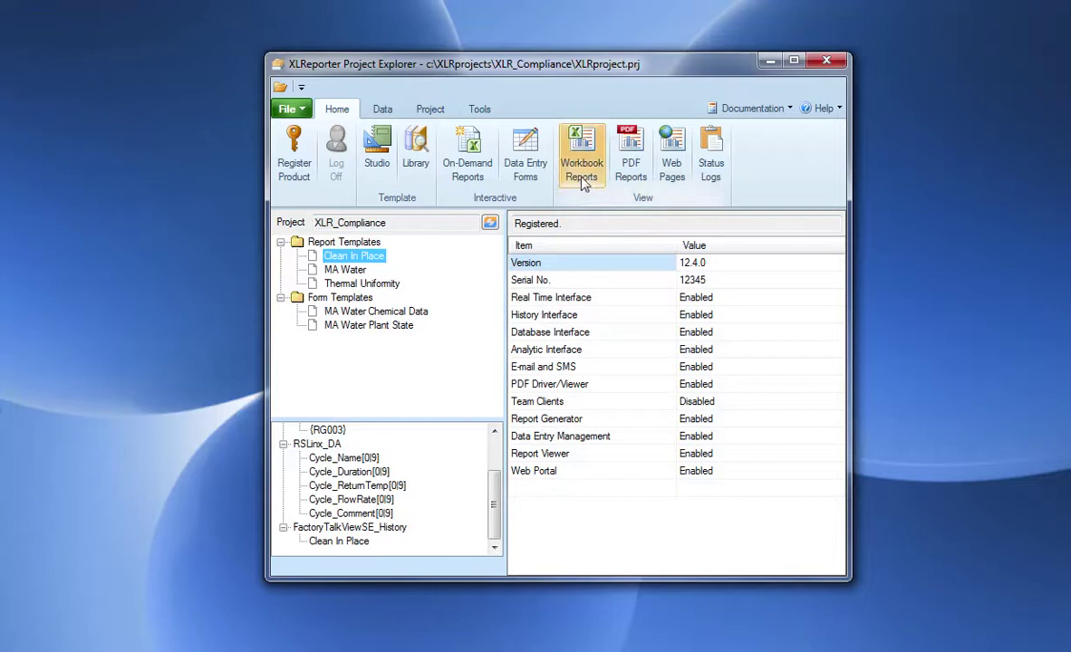
click(584, 161)
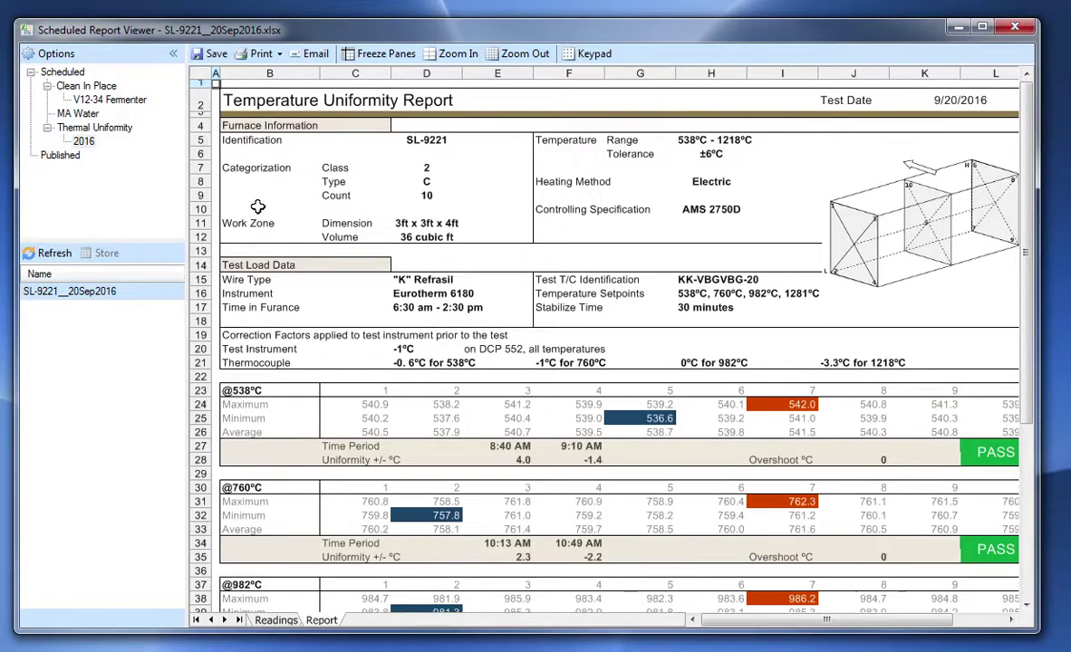
click(101, 87)
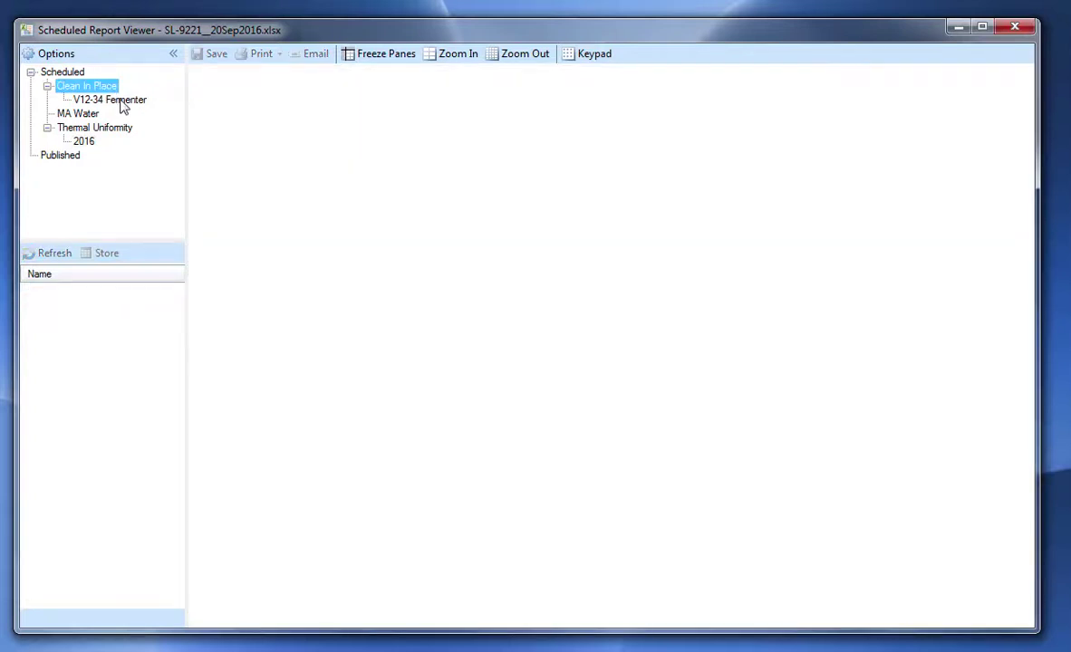
click(121, 103)
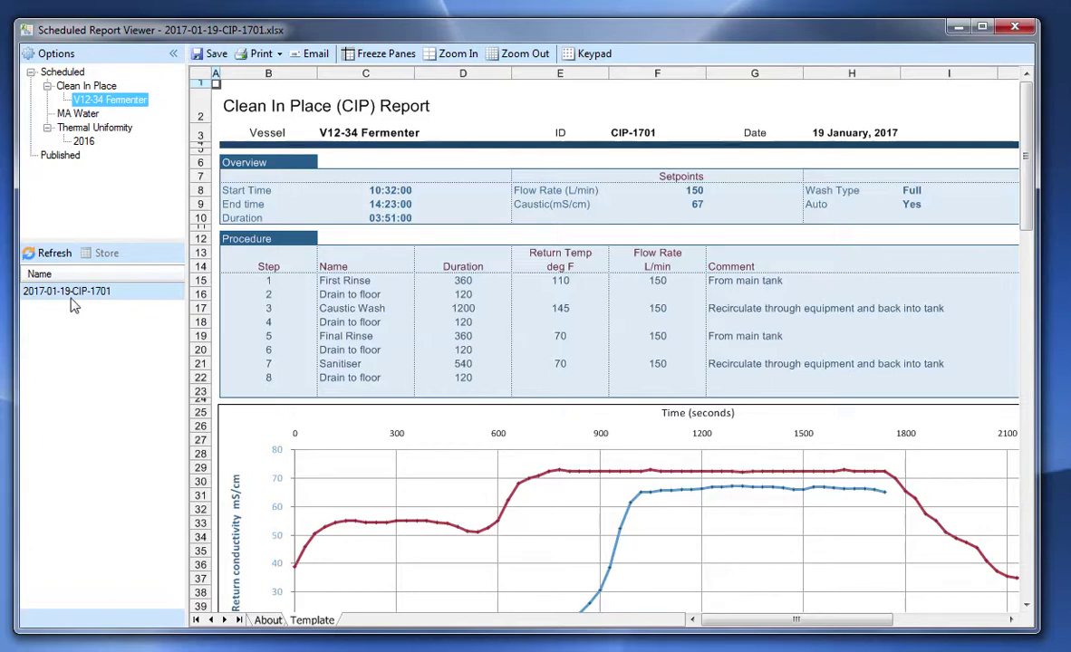
click(629, 133)
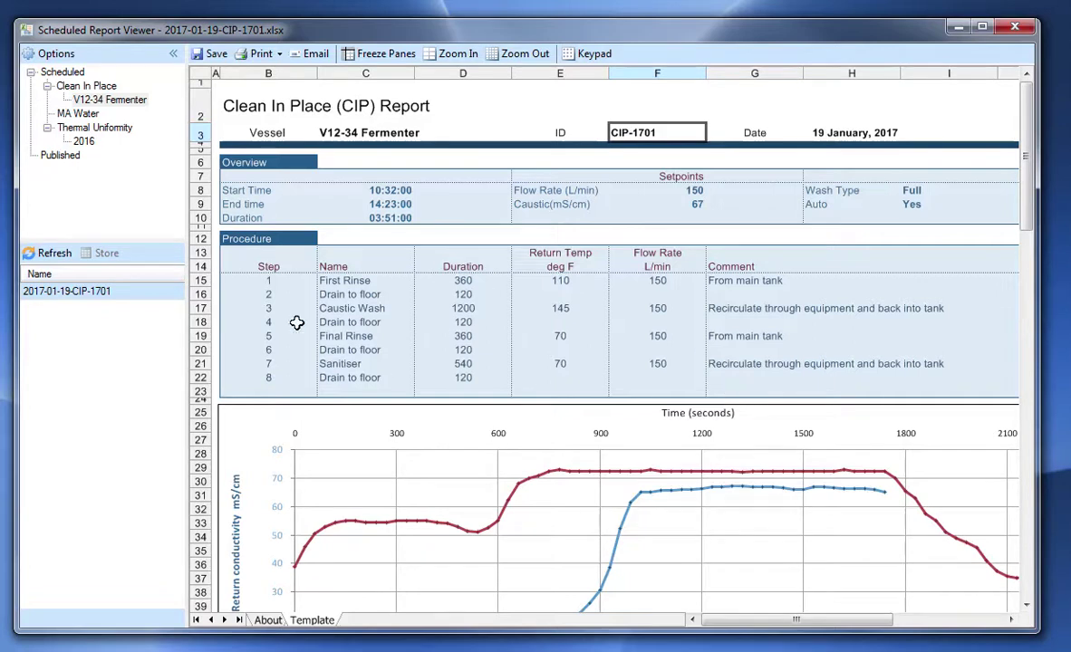
drag(268, 282, 628, 375)
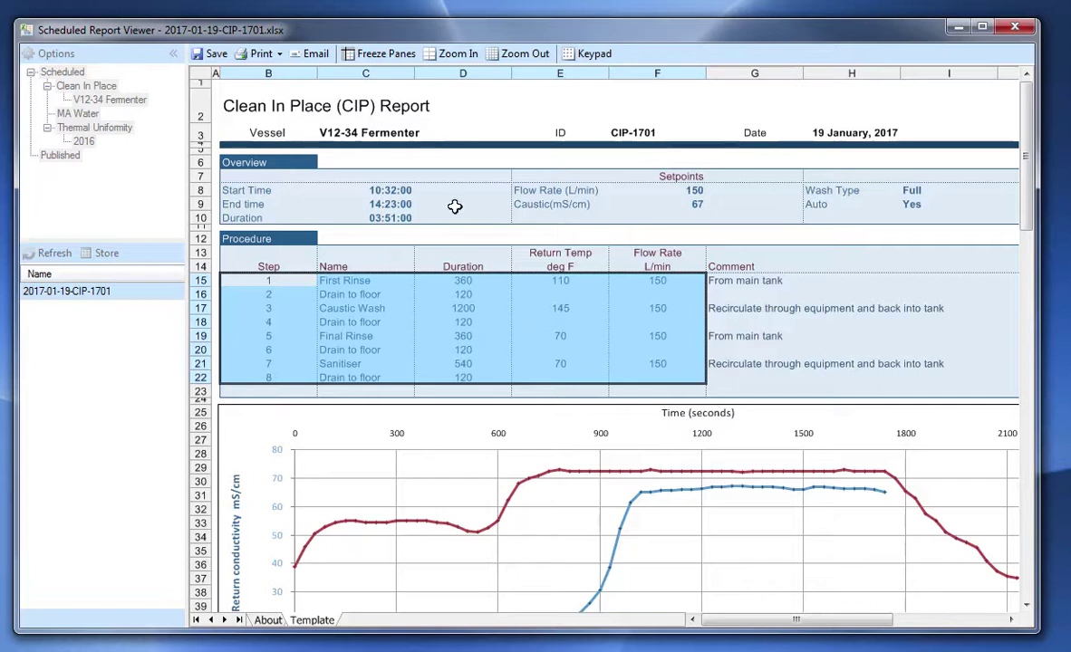
click(394, 194)
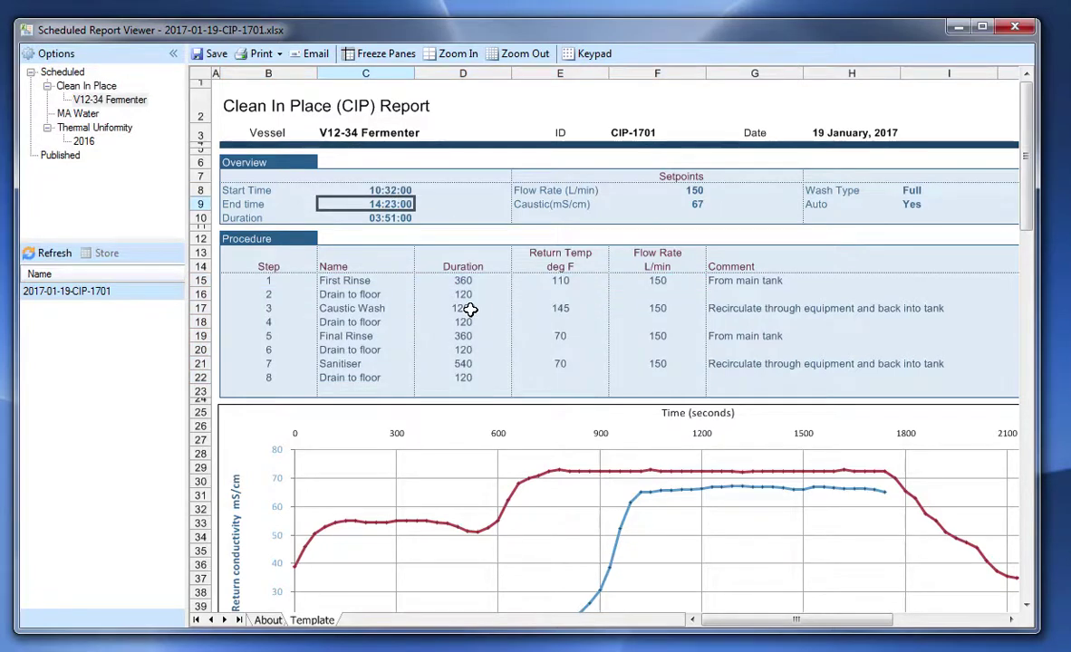
scroll(470, 310, down, 2)
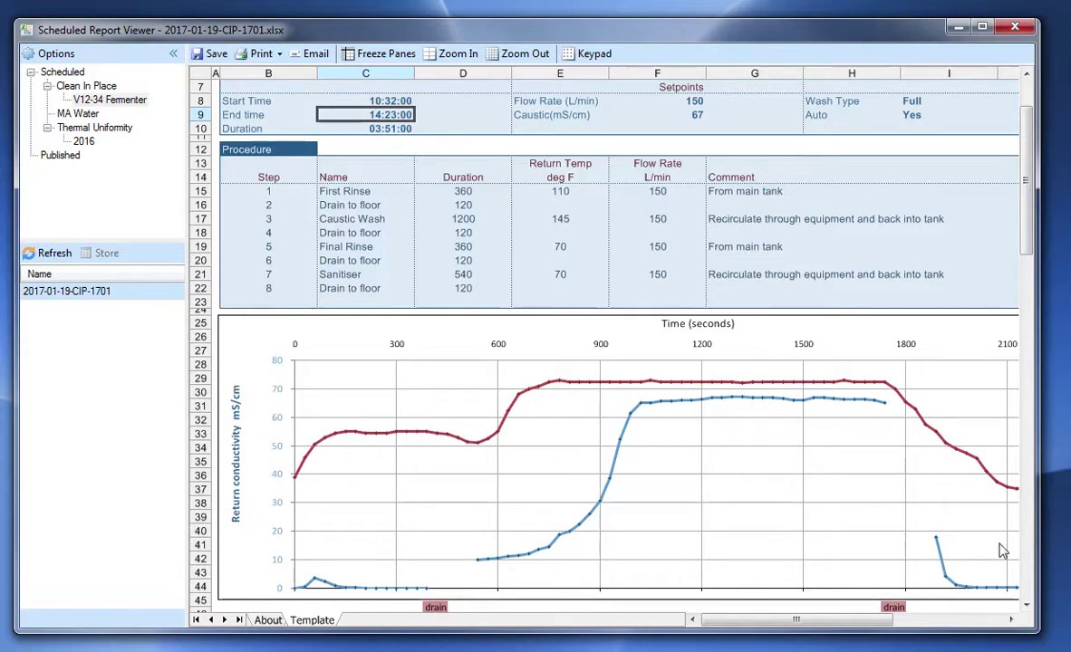
scroll(1002, 551, down, 1)
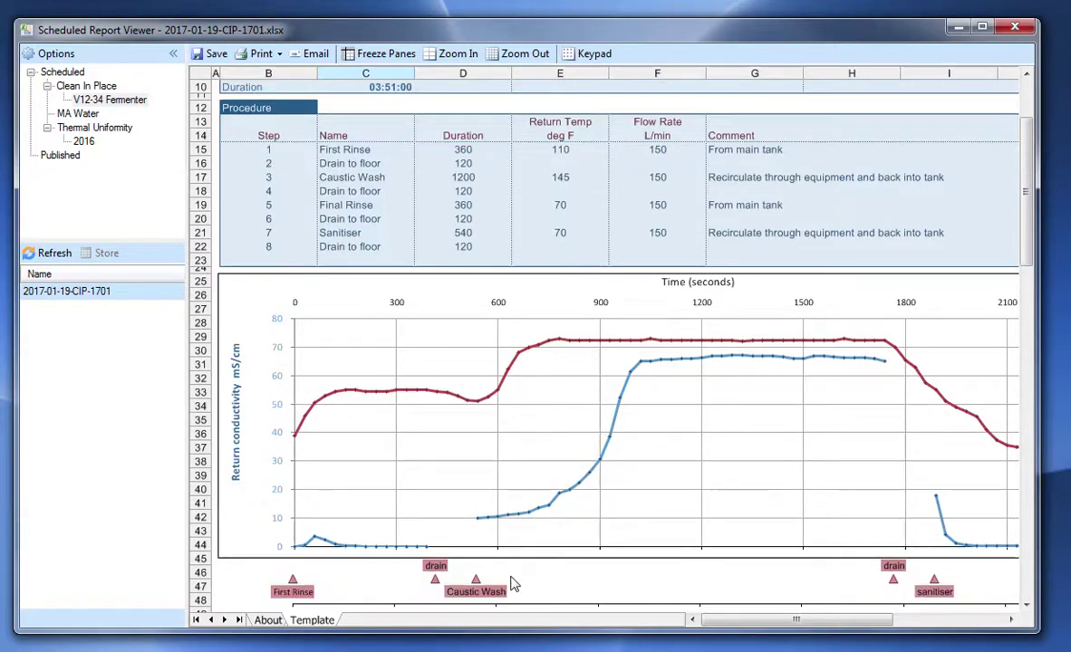